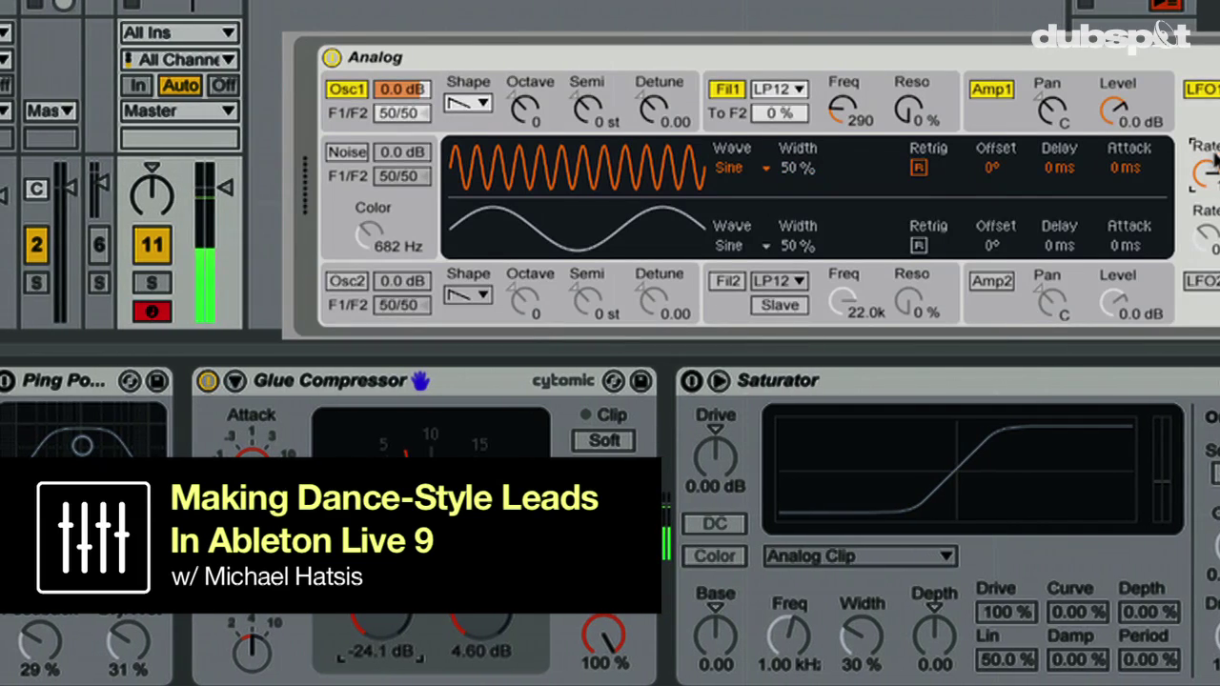
{"action": "left_click", "coordinate": [658, 112]}
{"action": "left_click_drag", "start_coordinate": [411, 203], "coordinate": [411, 226]}
{"action": "left_click_drag", "start_coordinate": [537, 204], "coordinate": [514, 203]}
{"action": "left_click_drag", "start_coordinate": [411, 226], "coordinate": [411, 236]}
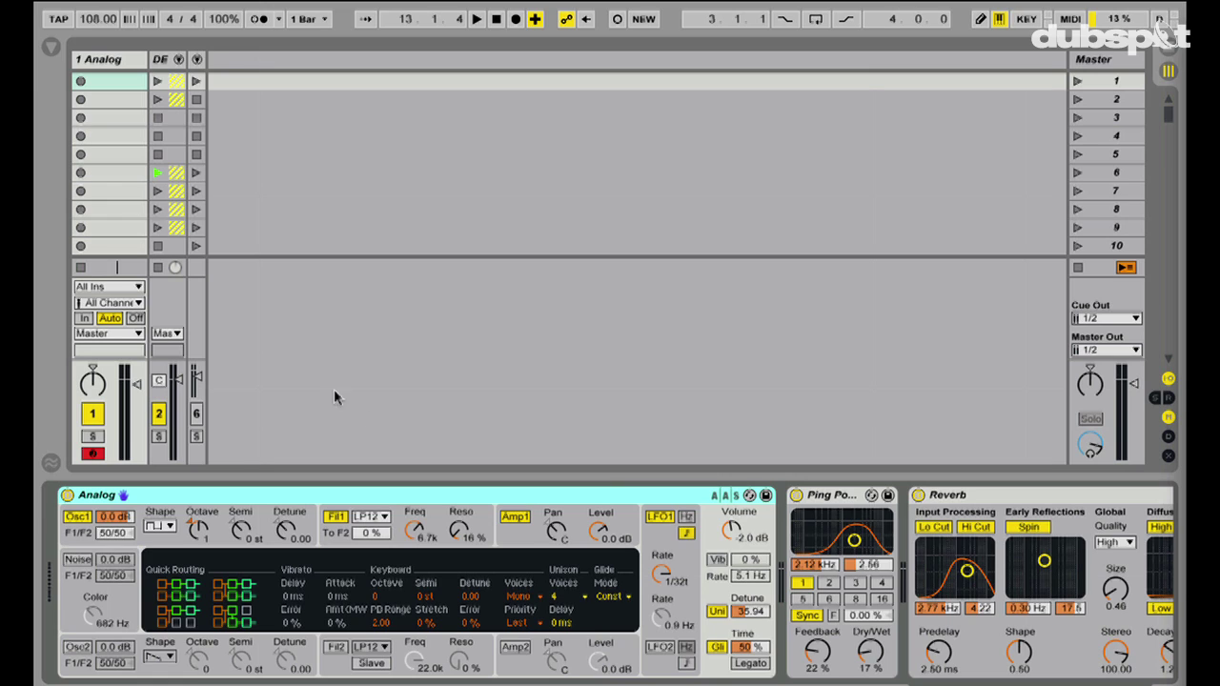
Load the Analog instrument from the browser onto a new MIDI track and arm that track for recording
{"action": "key", "text": "super+alt+b"}
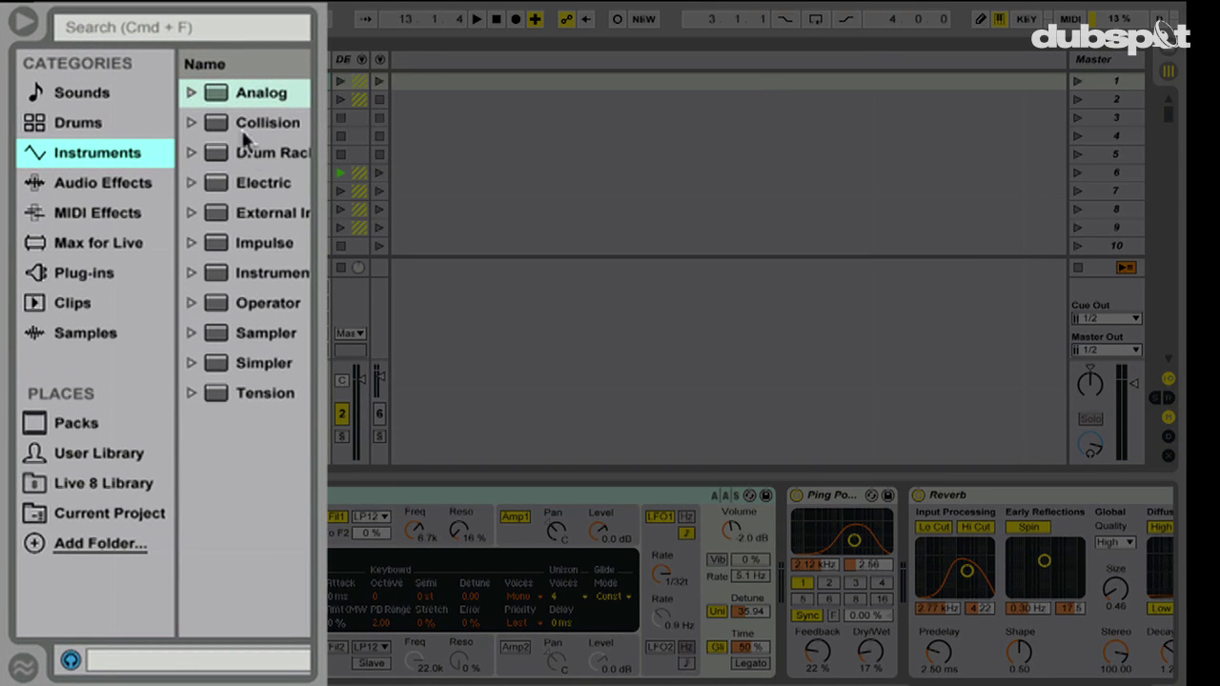
{"action": "left_click", "coordinate": [242, 91]}
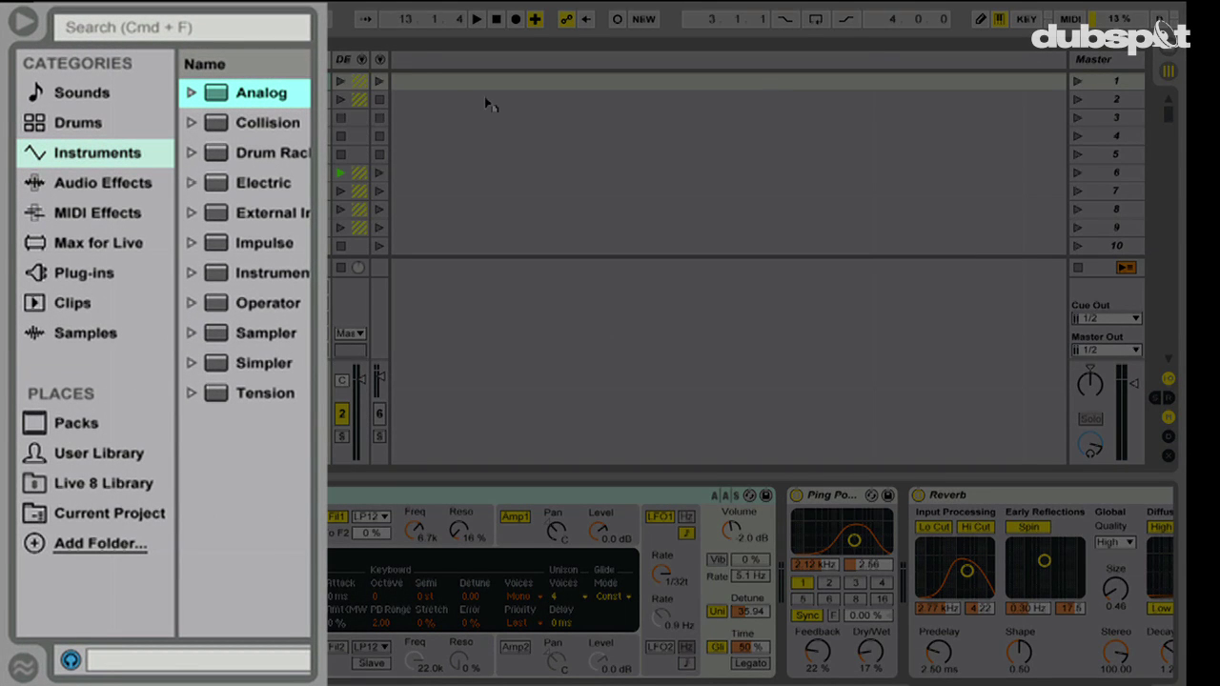
{"action": "key", "text": "Return"}
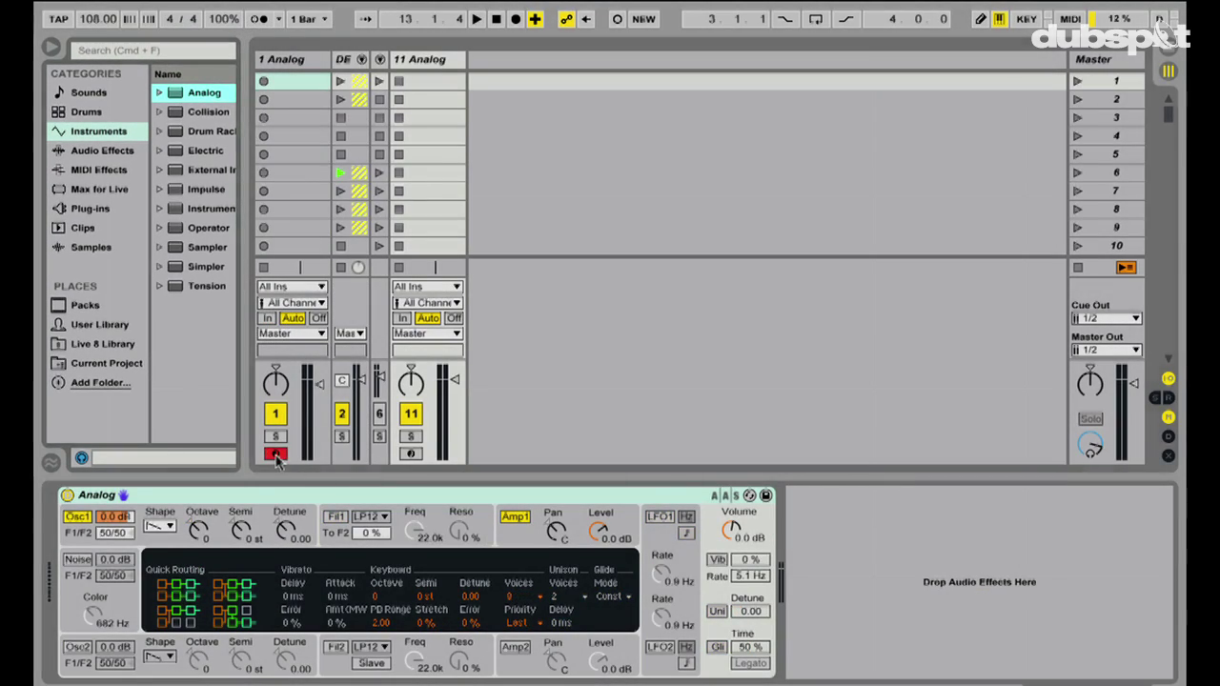
{"action": "left_click", "coordinate": [411, 453]}
{"action": "left_click", "coordinate": [417, 59]}
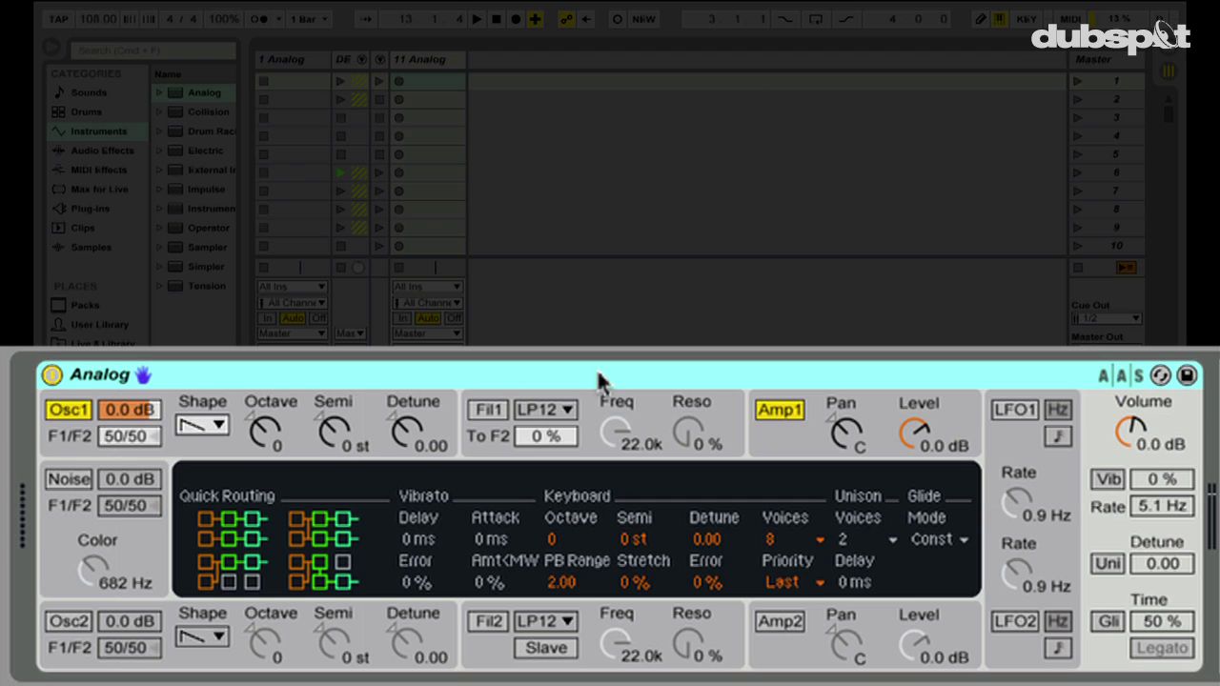
Set Analog's Amp 1 envelope decay to 919 ms and its release to 864 ms
{"action": "left_click", "coordinate": [598, 385]}
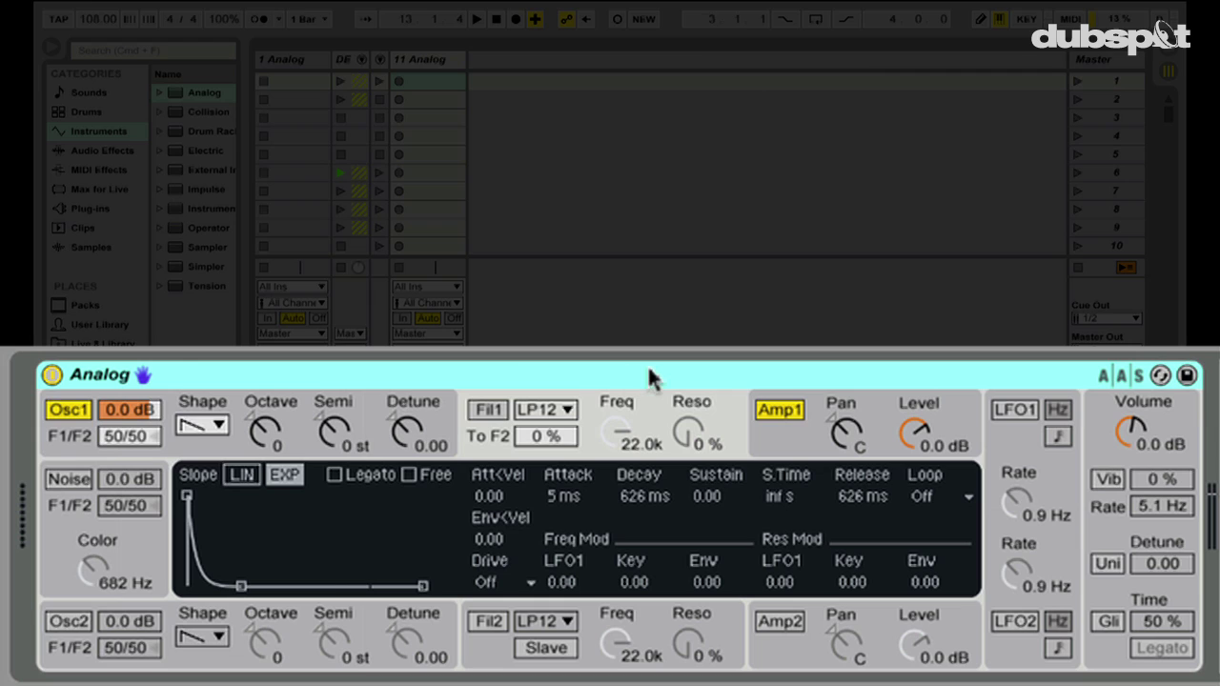
{"action": "left_click", "coordinate": [781, 429]}
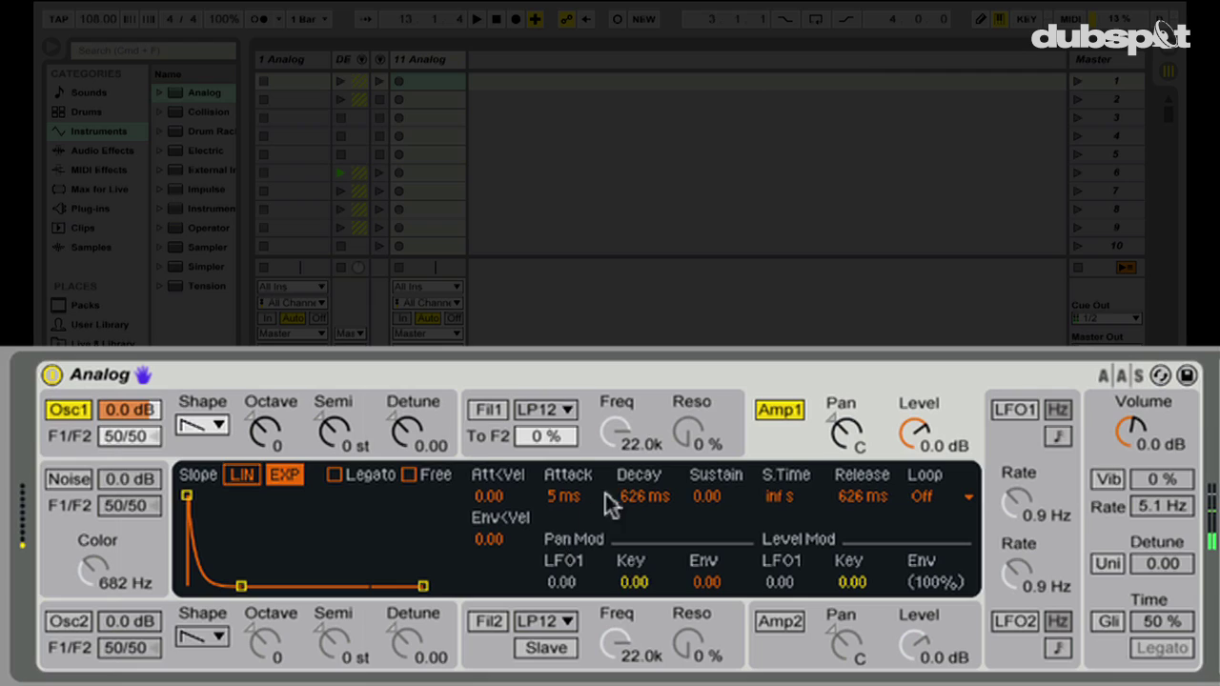
{"action": "left_click_drag", "start_coordinate": [634, 497], "coordinate": [634, 472]}
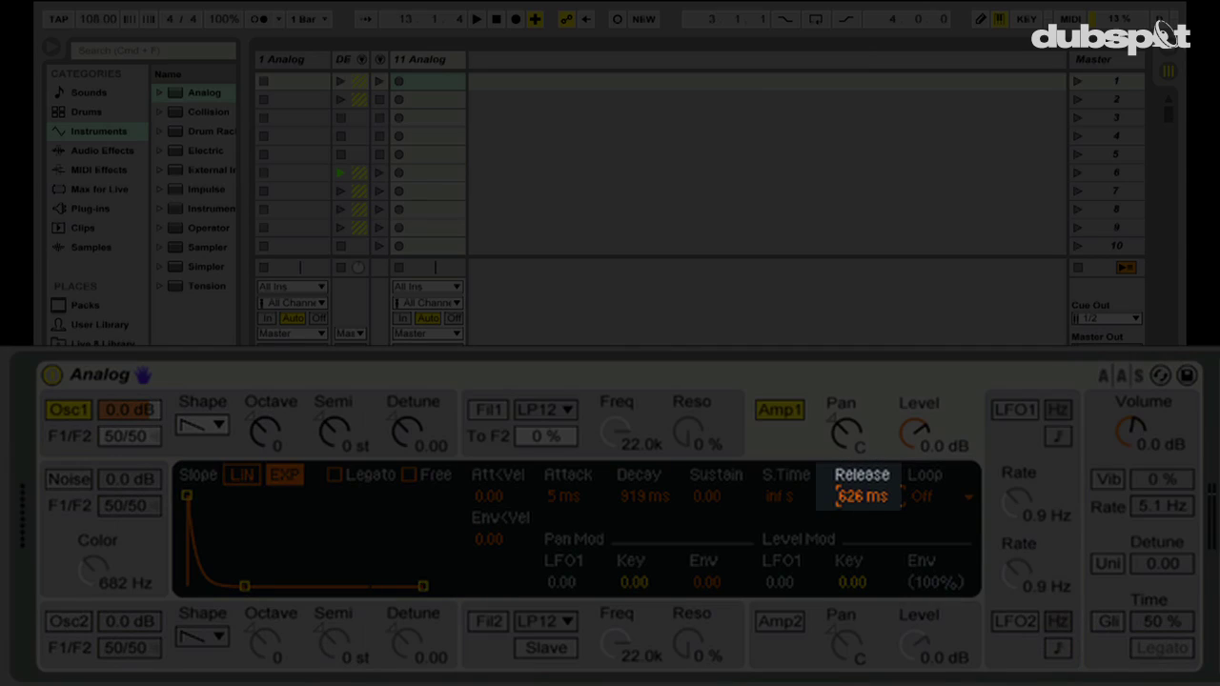
{"action": "left_click_drag", "start_coordinate": [859, 494], "coordinate": [859, 473]}
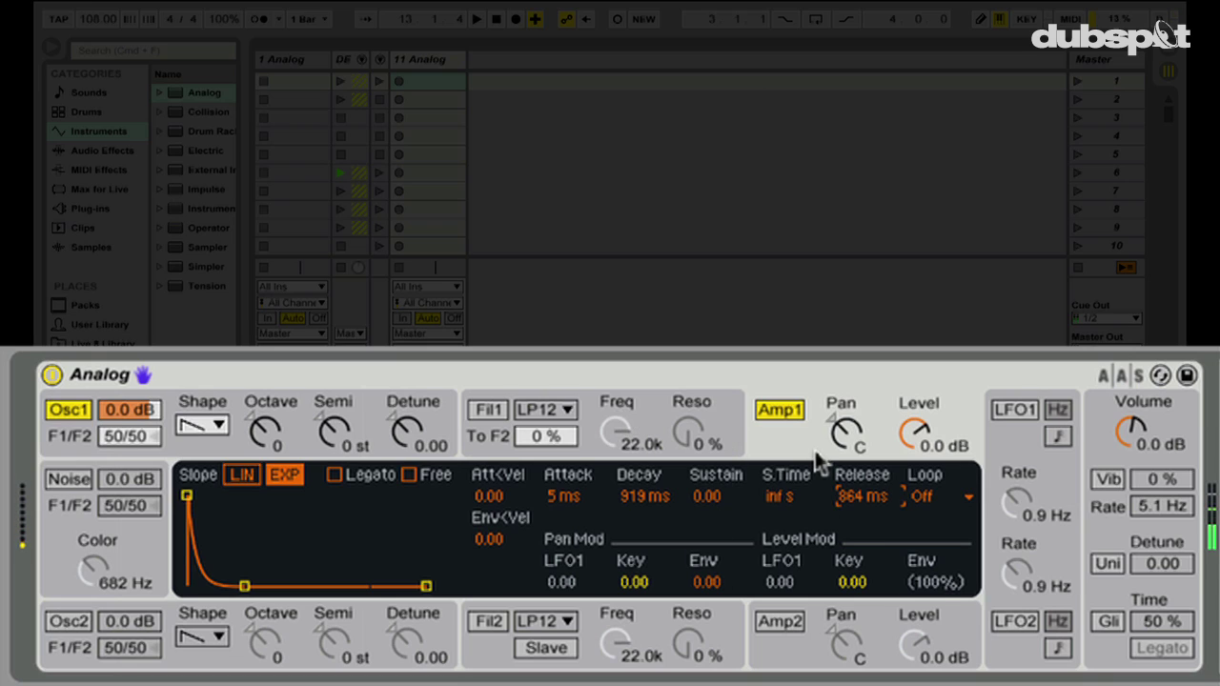
Enable Filter 1 and sweep its cutoff frequency down to 2.8k and back up to 22.0k
{"action": "left_click", "coordinate": [760, 419]}
{"action": "left_click", "coordinate": [483, 410]}
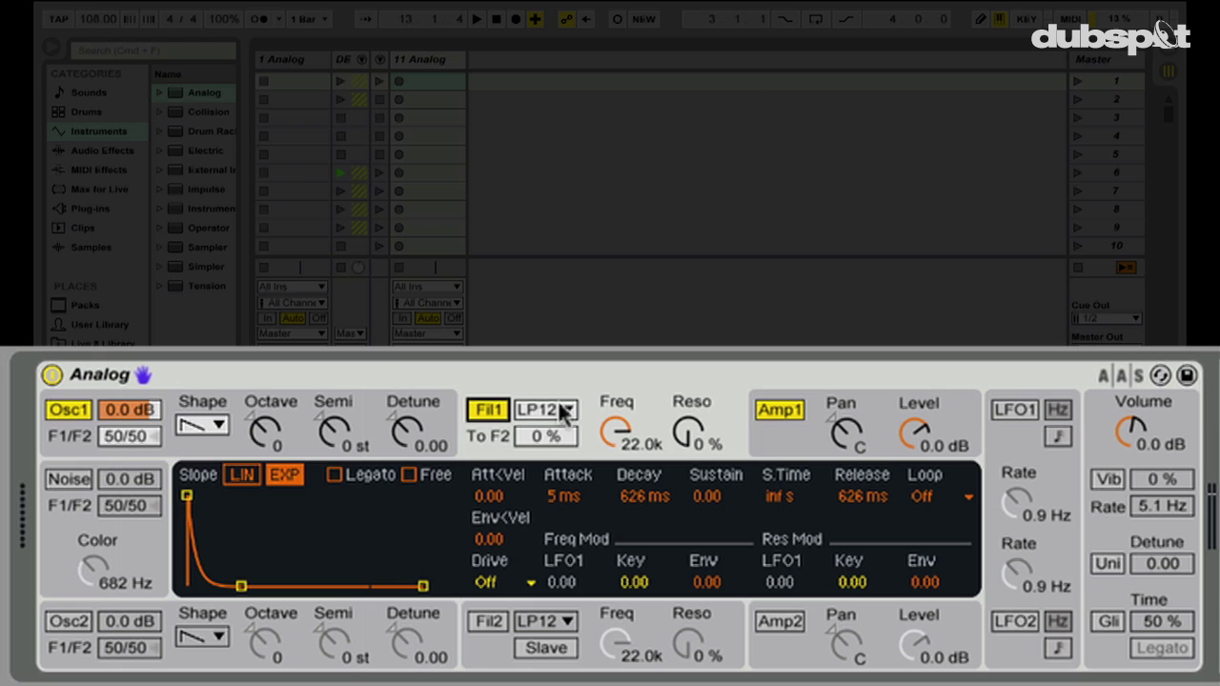
{"action": "mouse_move", "coordinate": [615, 424]}
{"action": "left_mouse_down"}
{"action": "mouse_move", "coordinate": [615, 481]}
{"action": "mouse_move", "coordinate": [620, 422]}
{"action": "mouse_move", "coordinate": [619, 456]}
{"action": "mouse_move", "coordinate": [620, 429]}
{"action": "mouse_move", "coordinate": [619, 440]}
{"action": "left_mouse_up"}
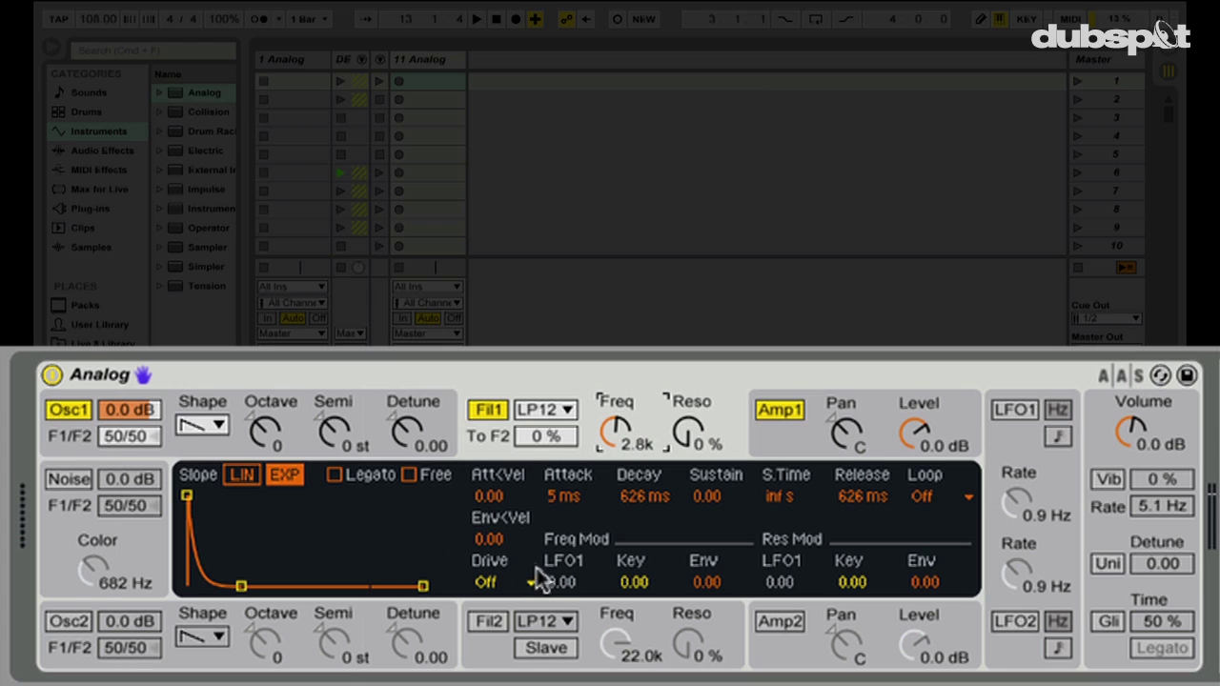
{"action": "left_click", "coordinate": [231, 594]}
{"action": "mouse_move", "coordinate": [660, 433]}
{"action": "left_mouse_down"}
{"action": "mouse_move", "coordinate": [660, 381]}
{"action": "mouse_move", "coordinate": [660, 454]}
{"action": "mouse_move", "coordinate": [660, 379]}
{"action": "mouse_move", "coordinate": [660, 450]}
{"action": "mouse_move", "coordinate": [660, 381]}
{"action": "mouse_move", "coordinate": [660, 443]}
{"action": "mouse_move", "coordinate": [659, 381]}
{"action": "mouse_move", "coordinate": [660, 410]}
{"action": "left_mouse_up"}
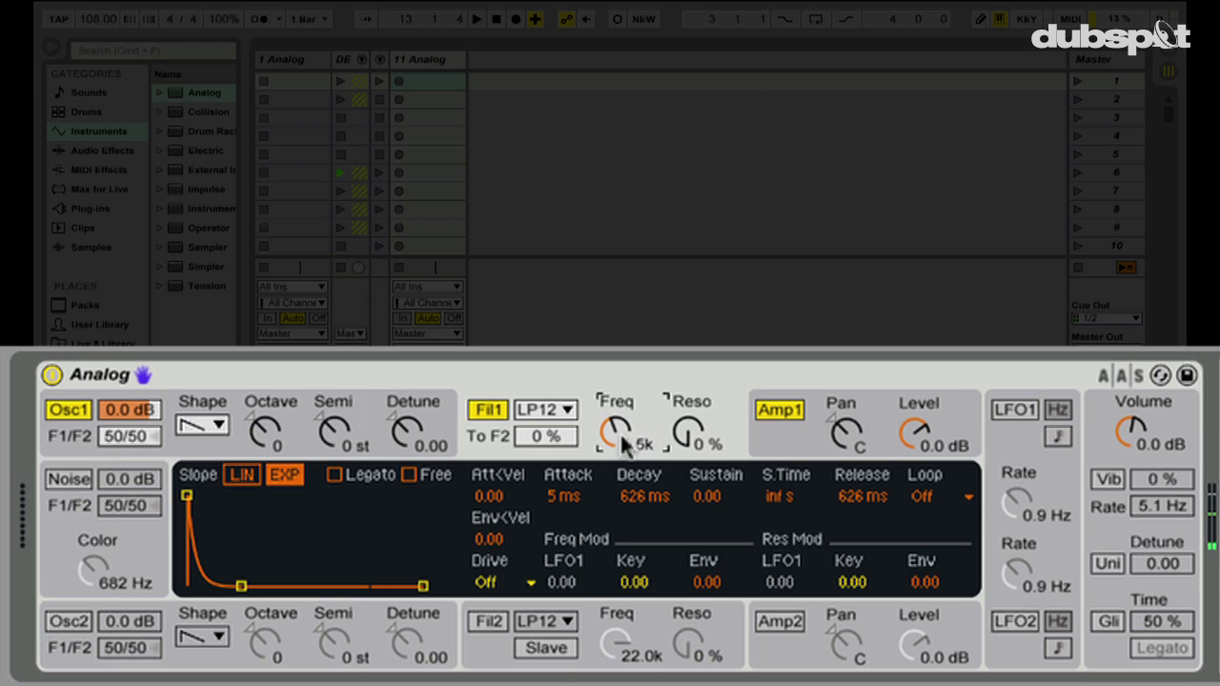
{"action": "left_click_drag", "start_coordinate": [615, 440], "coordinate": [614, 379]}
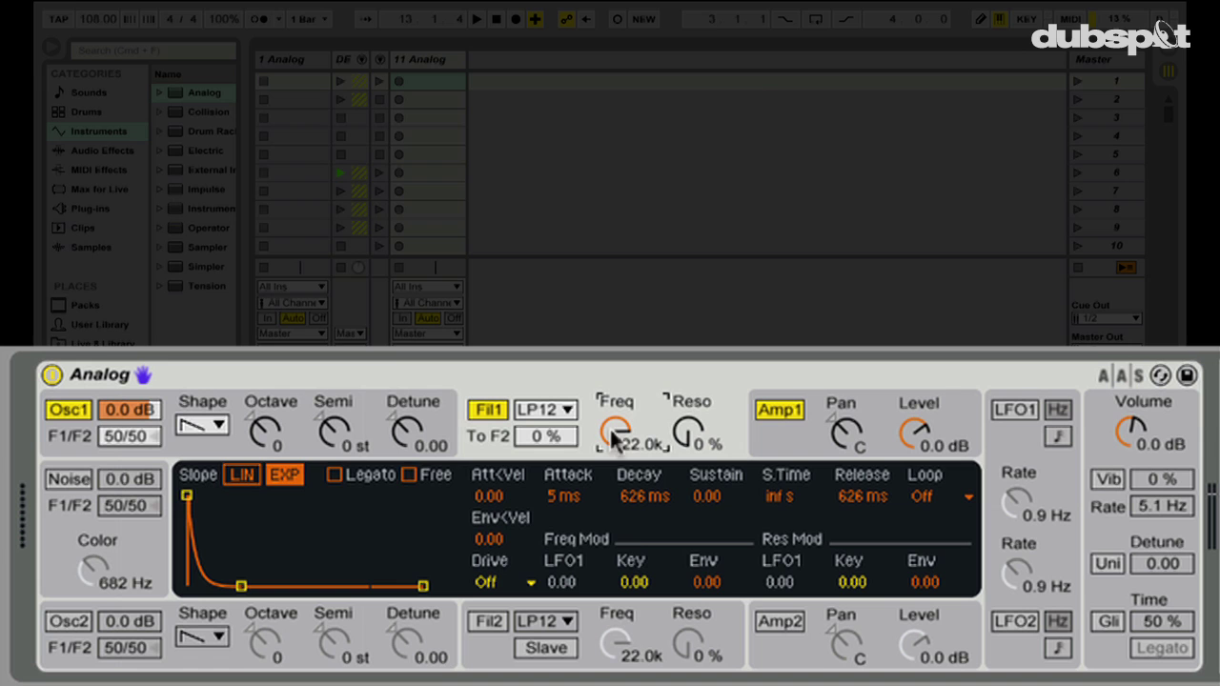
Set Filter 1's envelope frequency modulation to 6.01 and lower its cutoff frequency to 275
{"action": "left_click", "coordinate": [709, 590]}
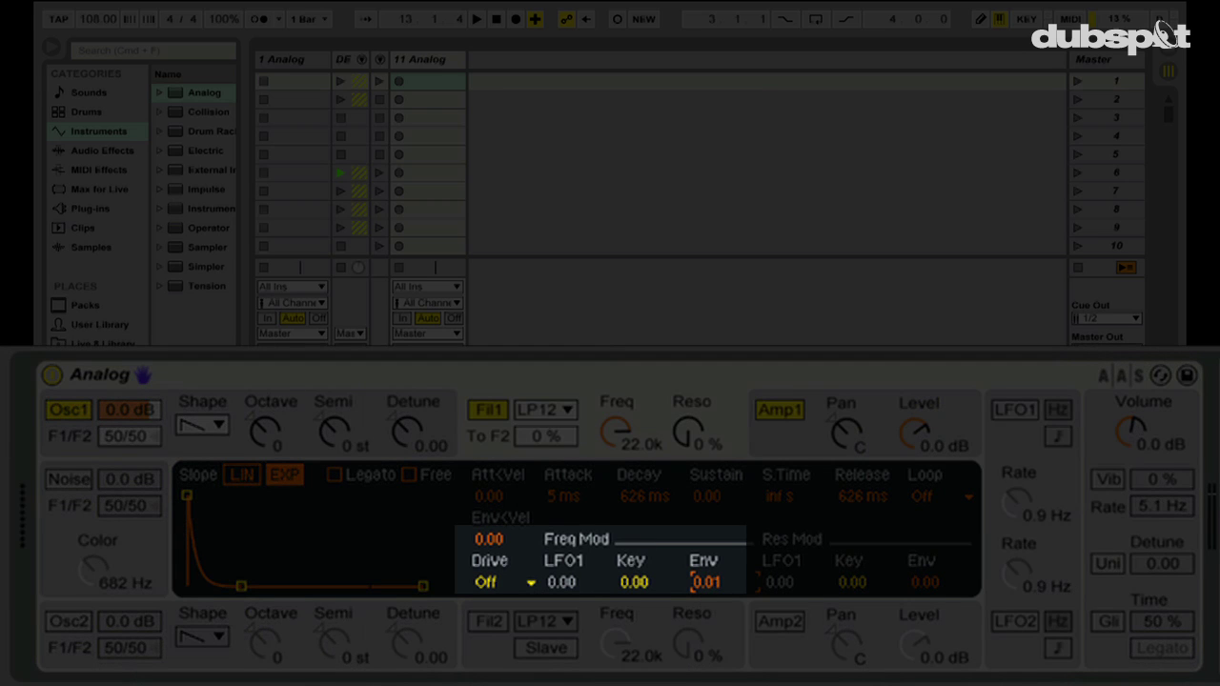
{"action": "mouse_move", "coordinate": [708, 583]}
{"action": "left_mouse_down"}
{"action": "mouse_move", "coordinate": [707, 563]}
{"action": "mouse_move", "coordinate": [710, 594]}
{"action": "mouse_move", "coordinate": [707, 583]}
{"action": "left_mouse_up"}
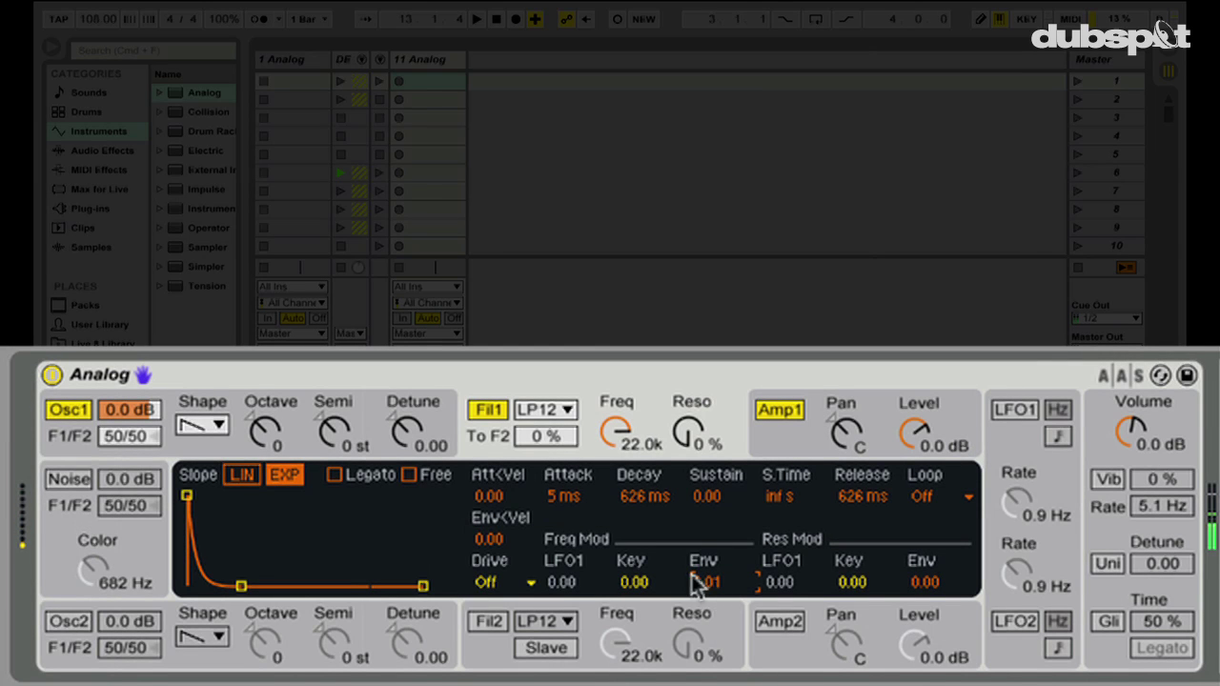
{"action": "left_click_drag", "start_coordinate": [613, 441], "coordinate": [615, 448]}
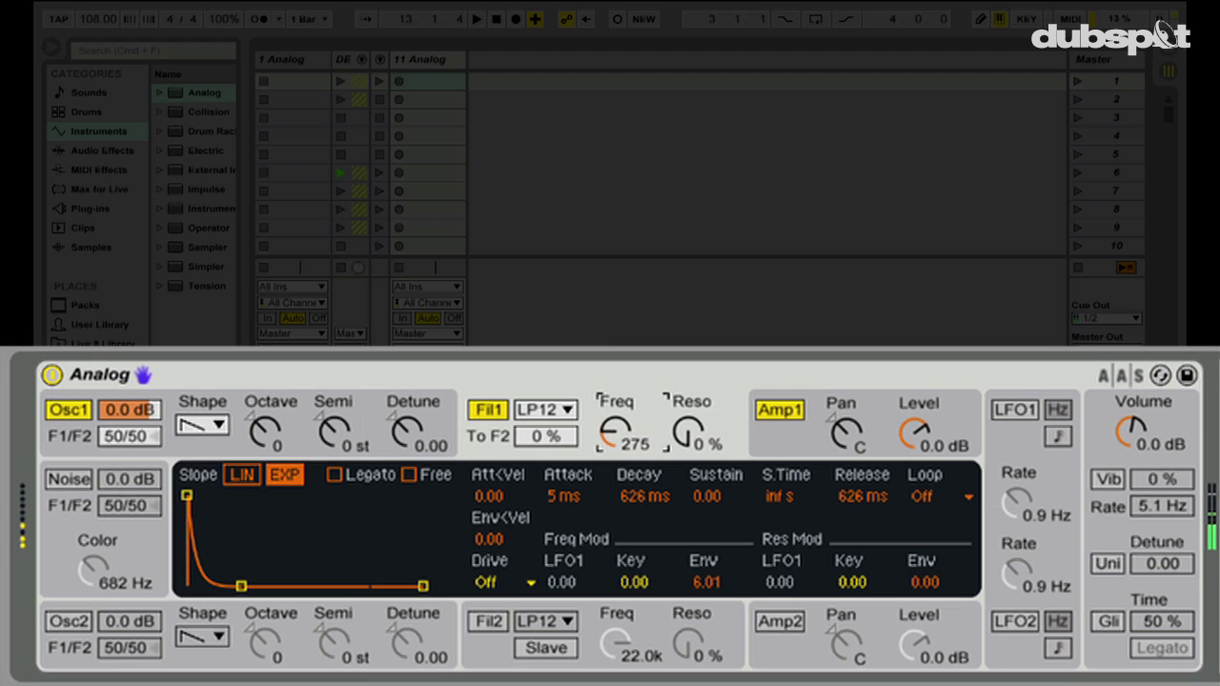
Raise Filter 1's envelope frequency modulation to 16.00, then reduce it to 10.11
{"action": "left_click_drag", "start_coordinate": [706, 583], "coordinate": [699, 580]}
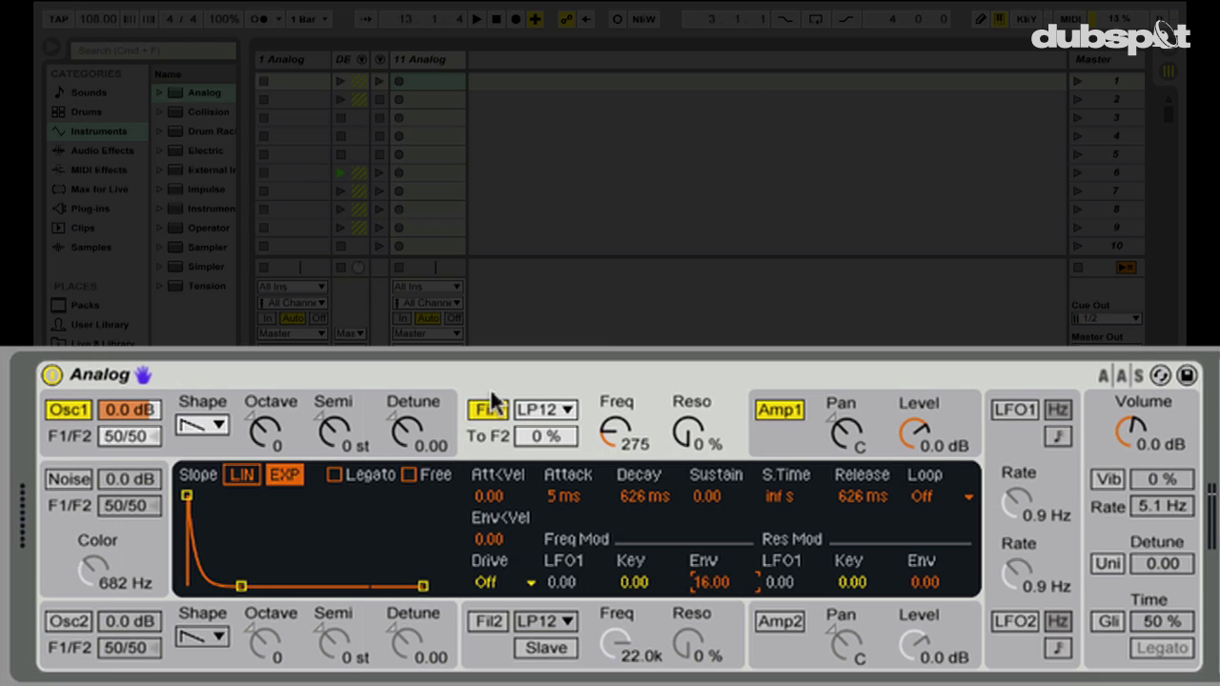
{"action": "left_click", "coordinate": [618, 441]}
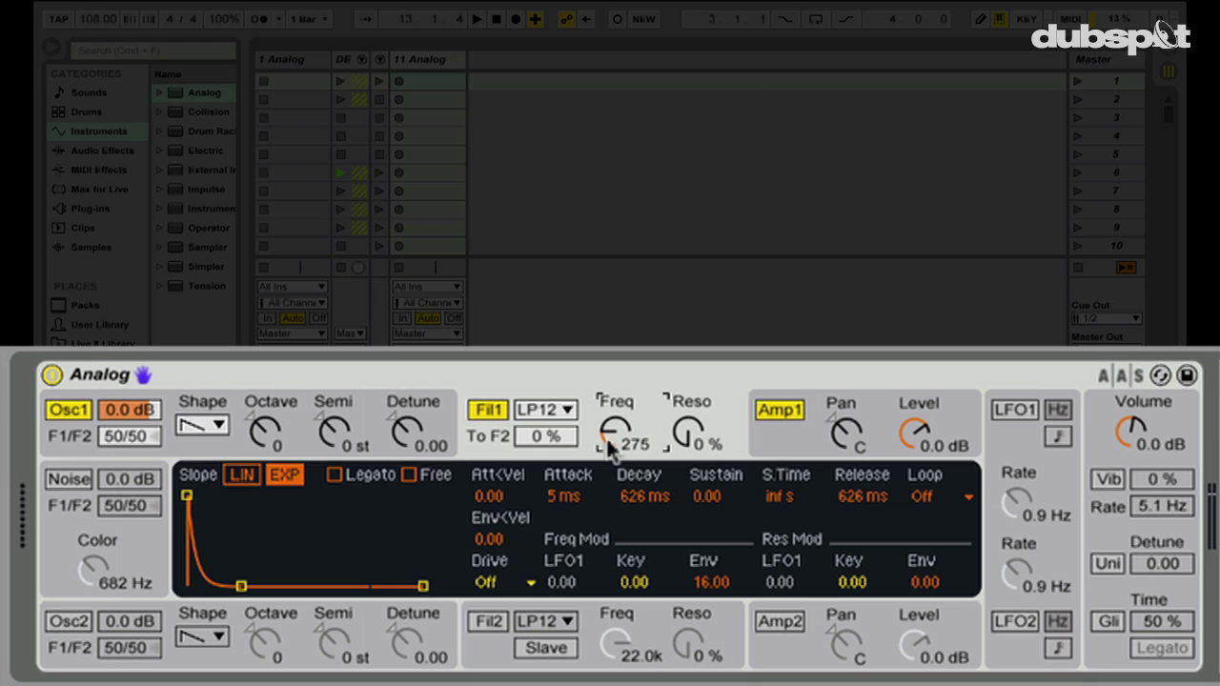
{"action": "left_click", "coordinate": [714, 580]}
{"action": "mouse_move", "coordinate": [717, 578]}
{"action": "left_mouse_down"}
{"action": "mouse_move", "coordinate": [717, 611]}
{"action": "mouse_move", "coordinate": [722, 548]}
{"action": "mouse_move", "coordinate": [722, 586]}
{"action": "left_mouse_up"}
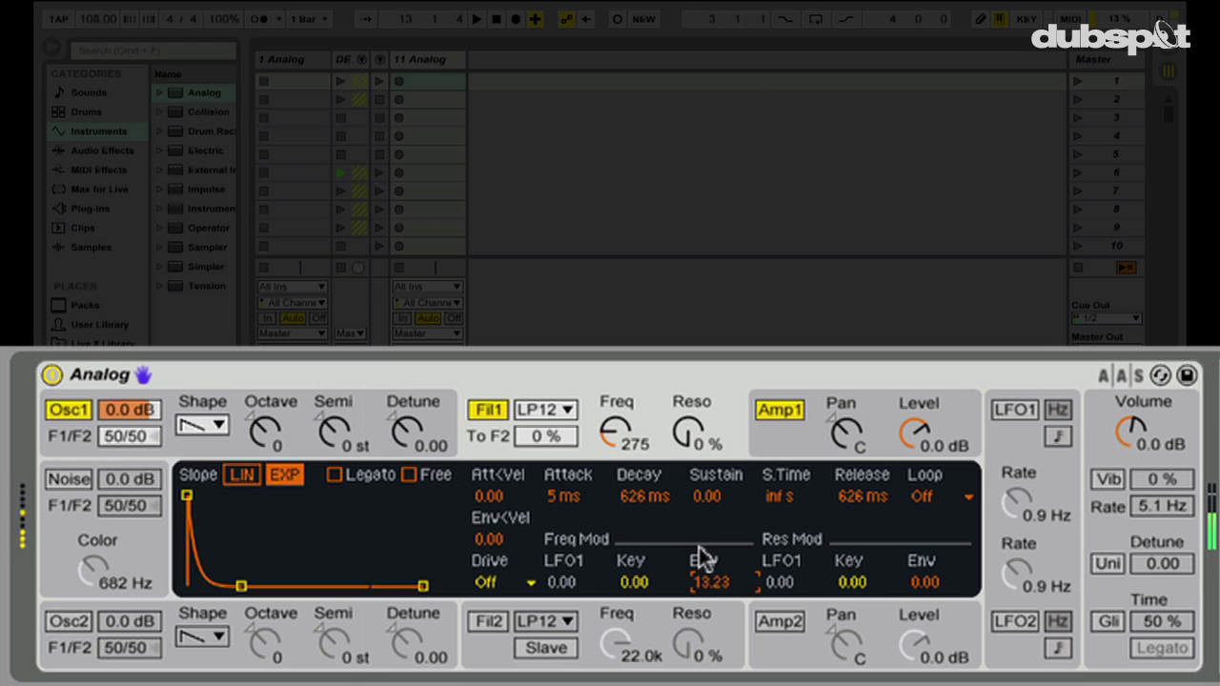
{"action": "mouse_move", "coordinate": [725, 584]}
{"action": "left_mouse_down"}
{"action": "mouse_move", "coordinate": [724, 568]}
{"action": "mouse_move", "coordinate": [725, 586]}
{"action": "left_mouse_up"}
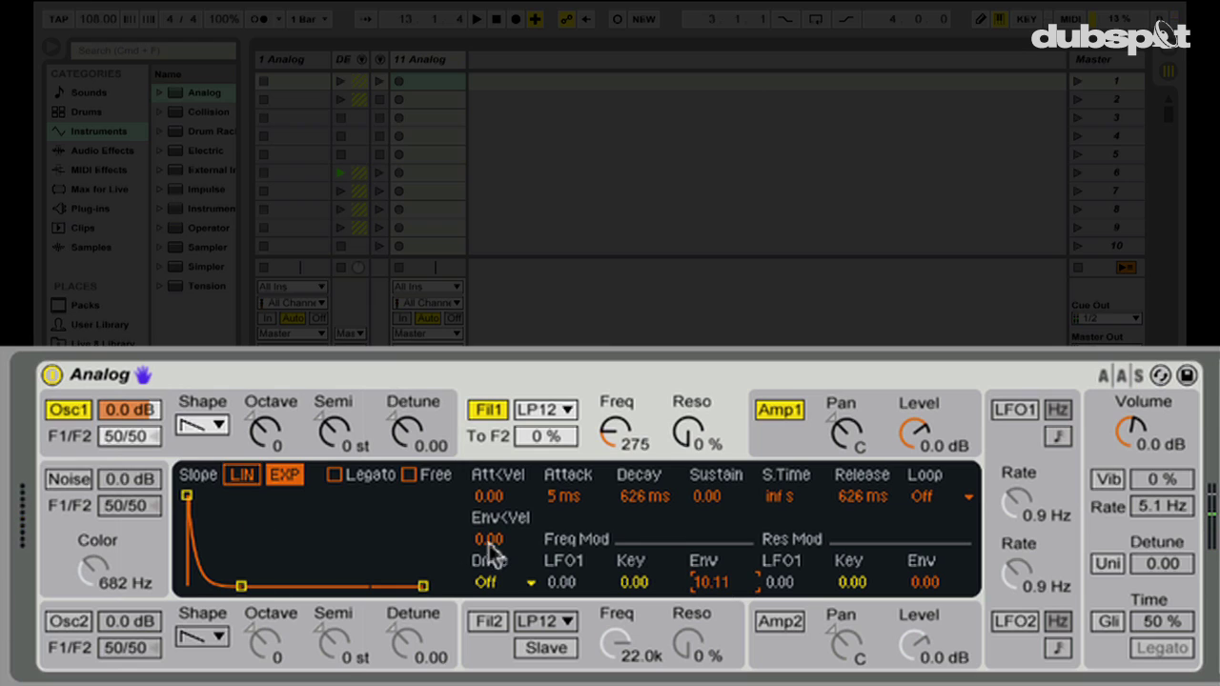
Try Filter 1 with a 141 ms envelope decay and 22.0k cutoff, then settle on an 812 ms decay and 290 cutoff
{"action": "left_click_drag", "start_coordinate": [660, 503], "coordinate": [660, 536]}
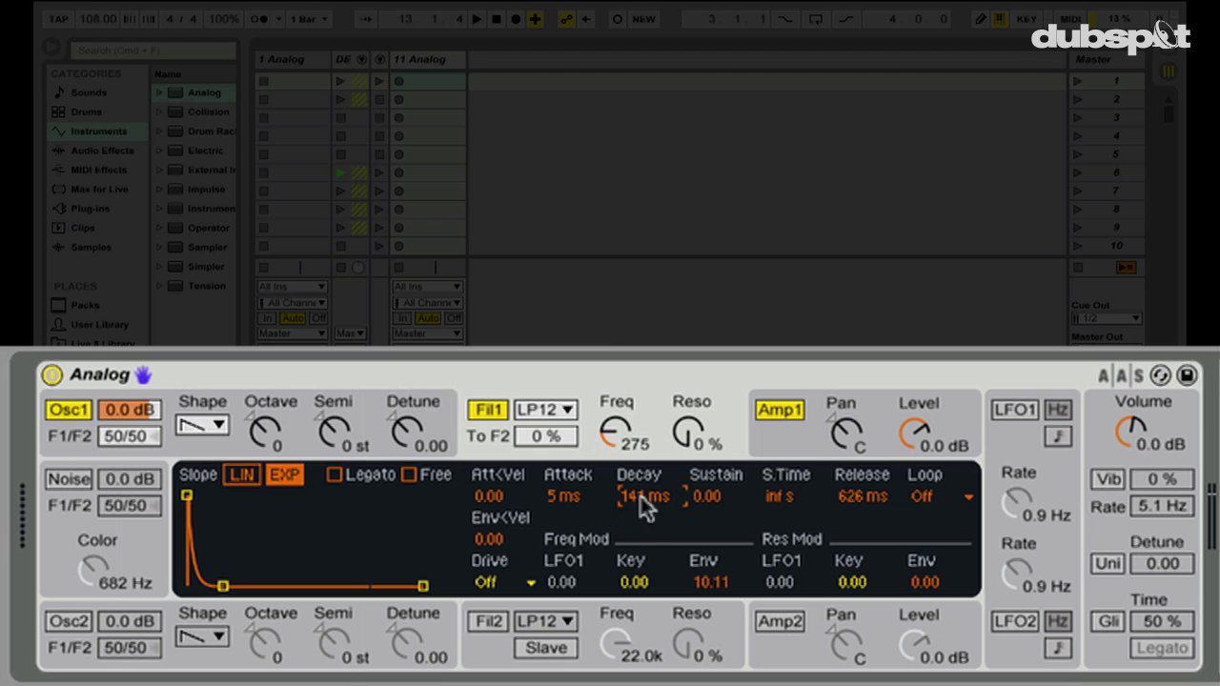
{"action": "left_click_drag", "start_coordinate": [615, 434], "coordinate": [614, 376]}
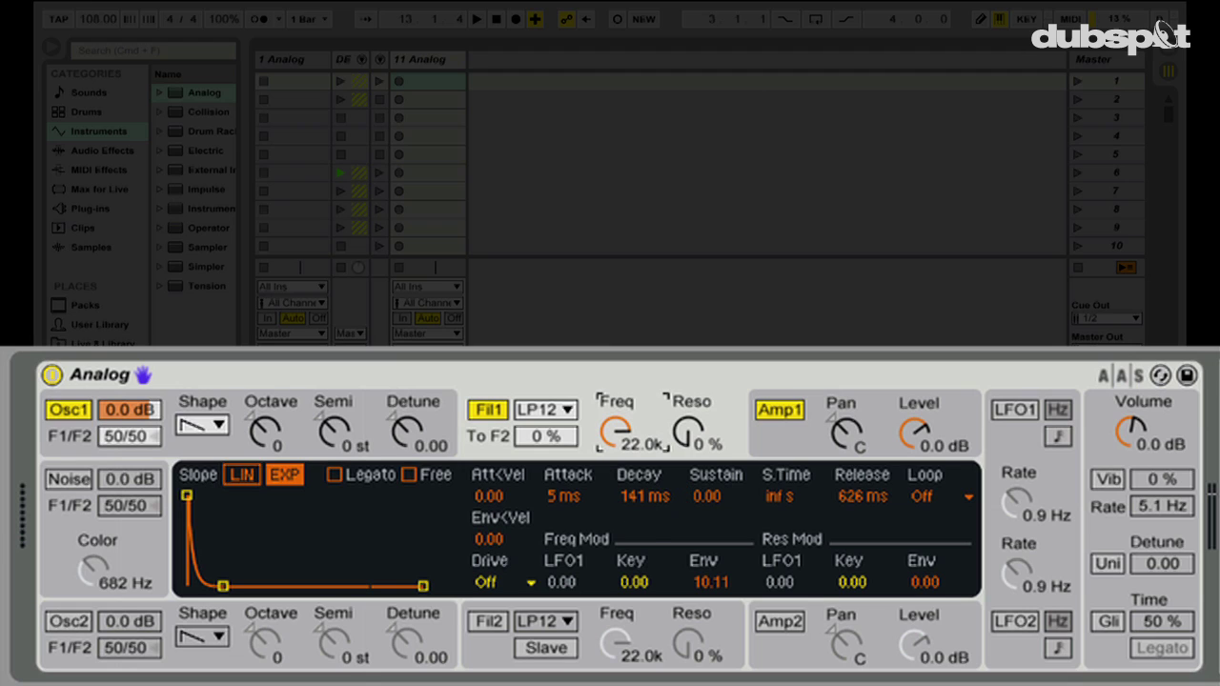
{"action": "left_click_drag", "start_coordinate": [615, 433], "coordinate": [643, 498]}
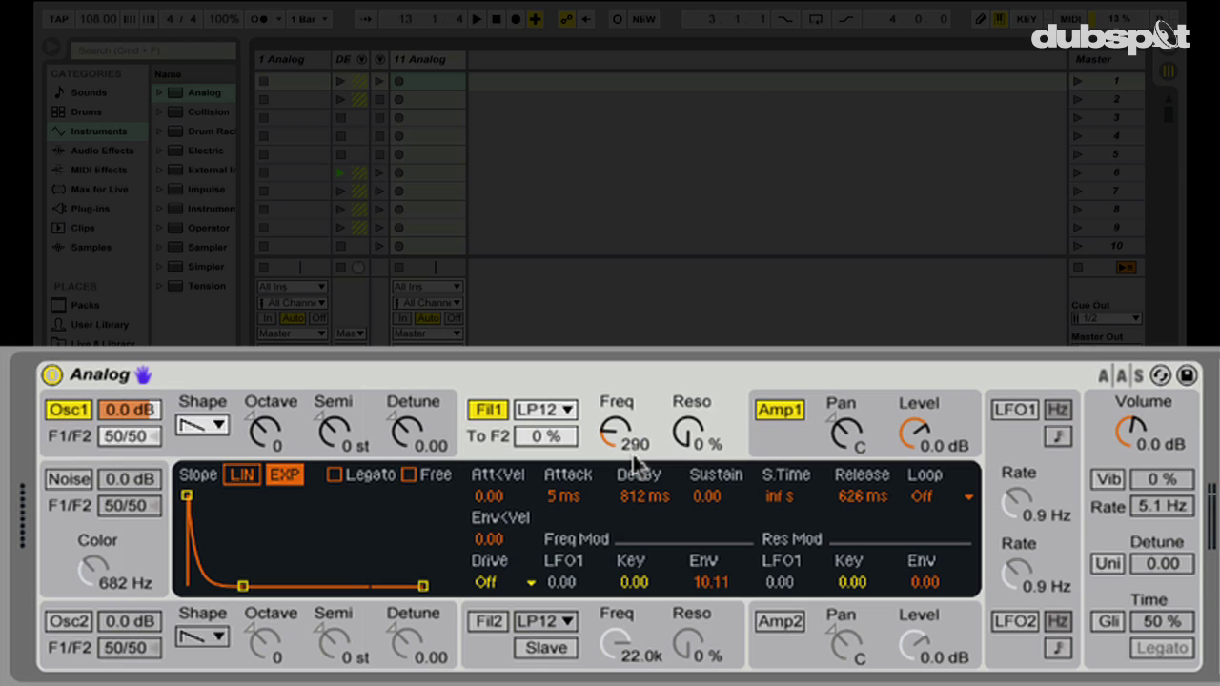
Set the keyboard voices to Mono in Analog's global settings
{"action": "left_click", "coordinate": [1112, 620]}
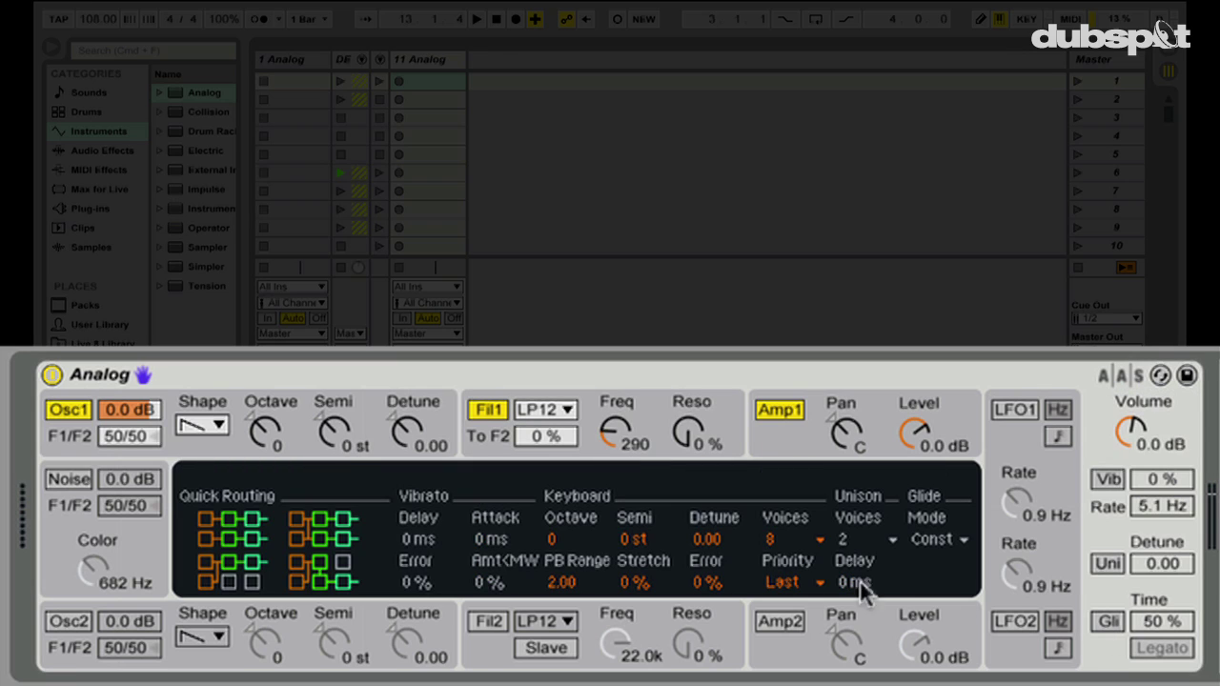
{"action": "left_click", "coordinate": [798, 545]}
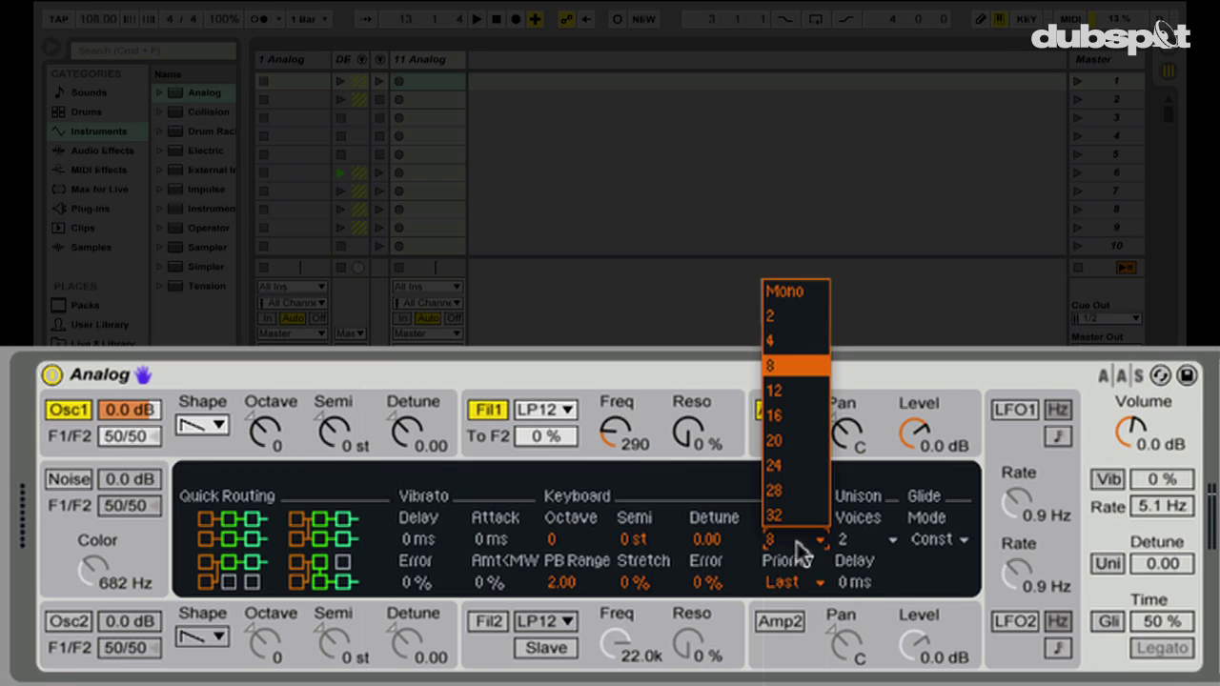
{"action": "left_click", "coordinate": [789, 300]}
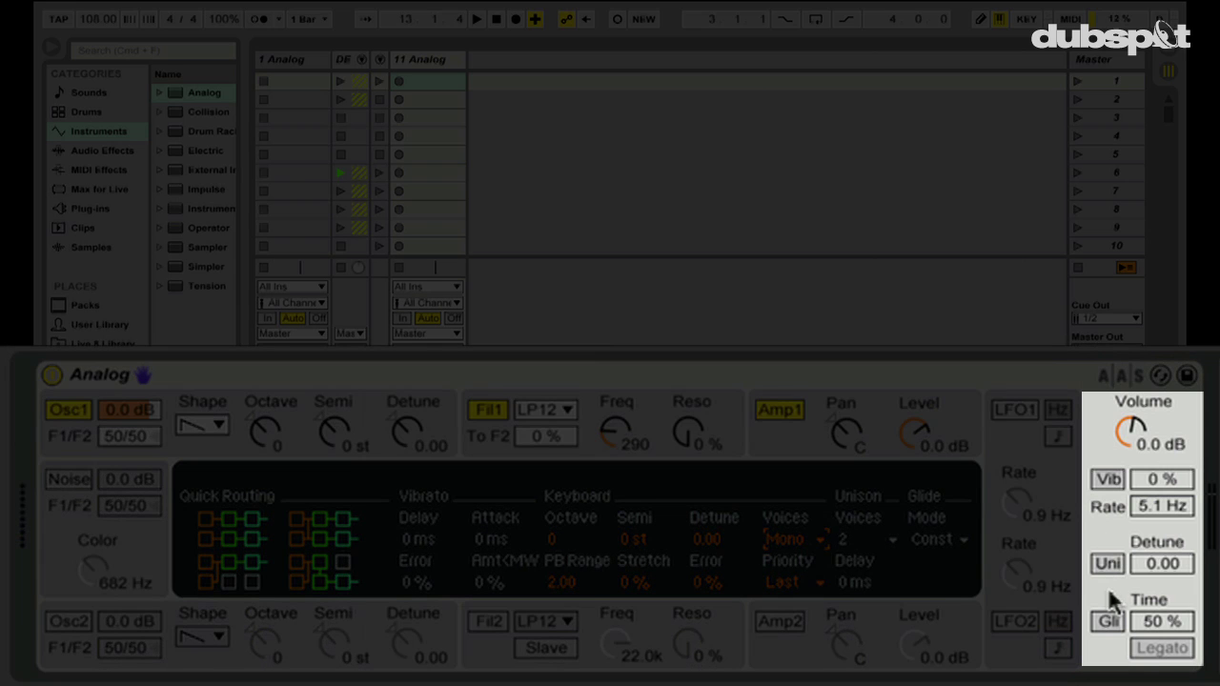
Compare the sound with Glide on and off, leave it on, and adjust its time through 70 % and 73 % to 60 %
{"action": "left_click", "coordinate": [1108, 622]}
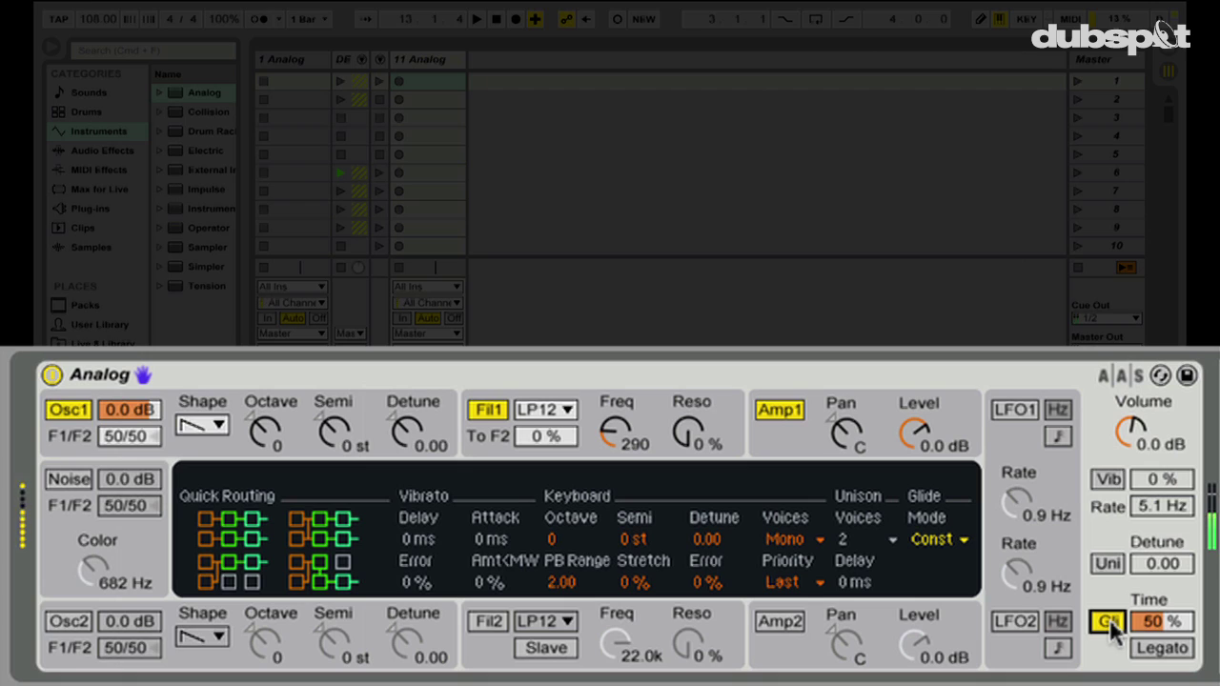
{"action": "left_click", "coordinate": [1107, 620]}
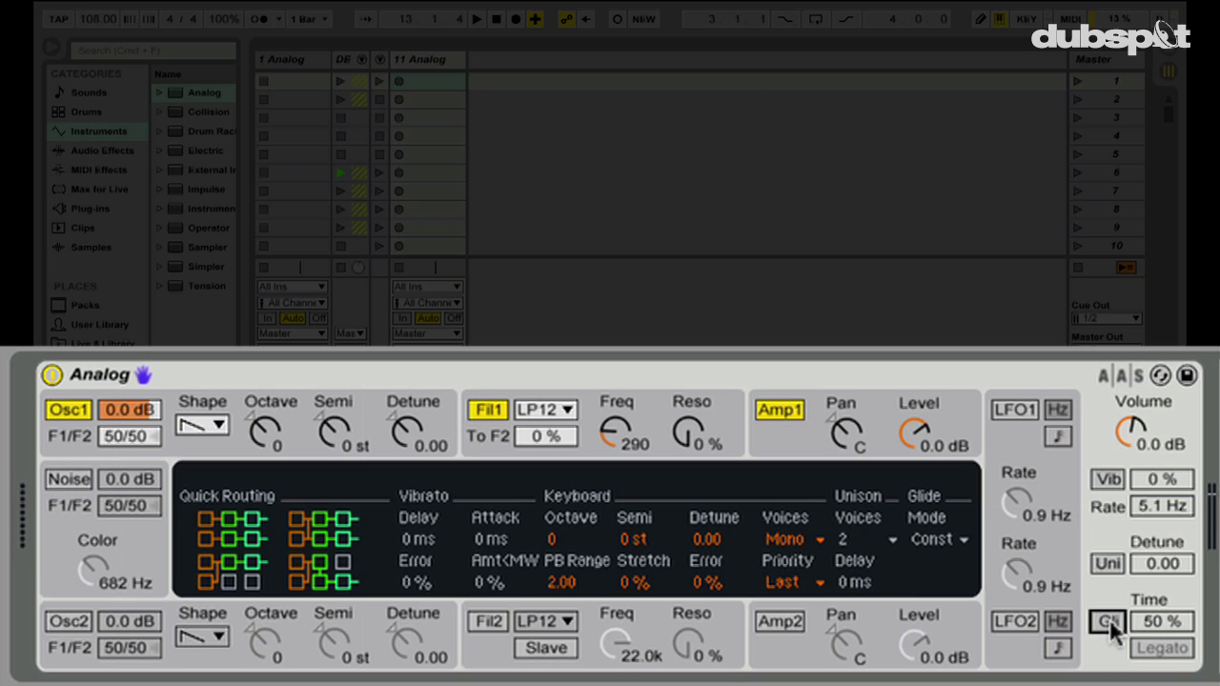
{"action": "left_click", "coordinate": [1110, 619]}
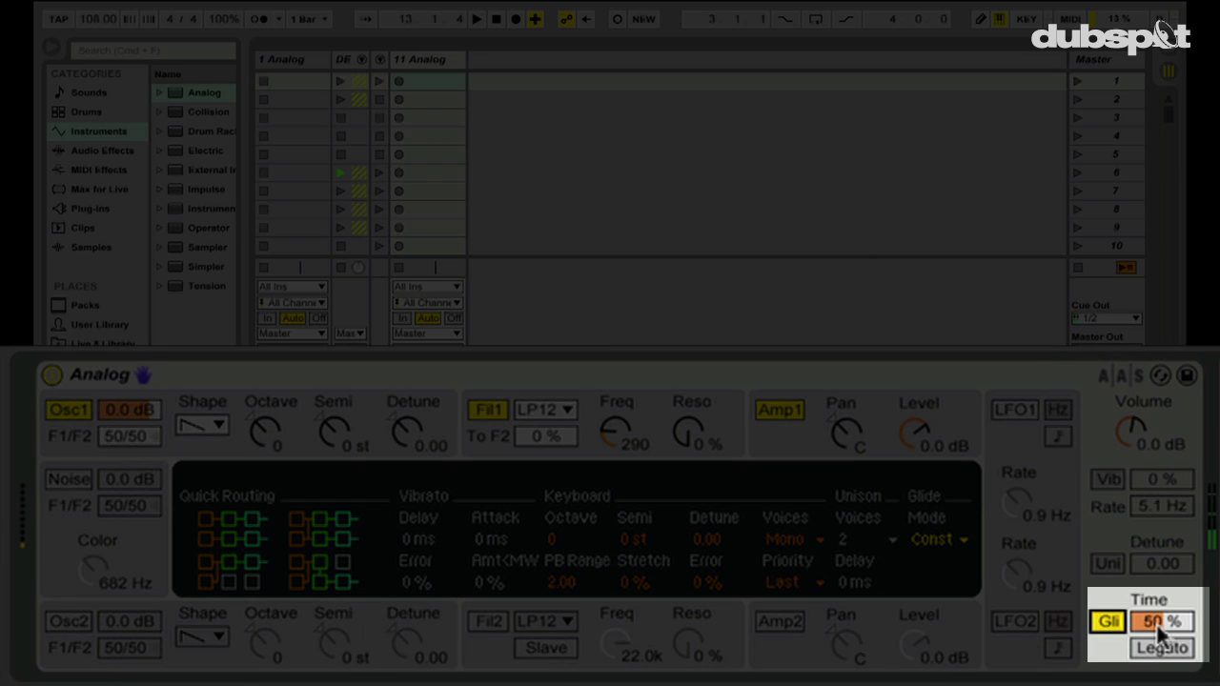
{"action": "left_click_drag", "start_coordinate": [1158, 626], "coordinate": [1158, 597]}
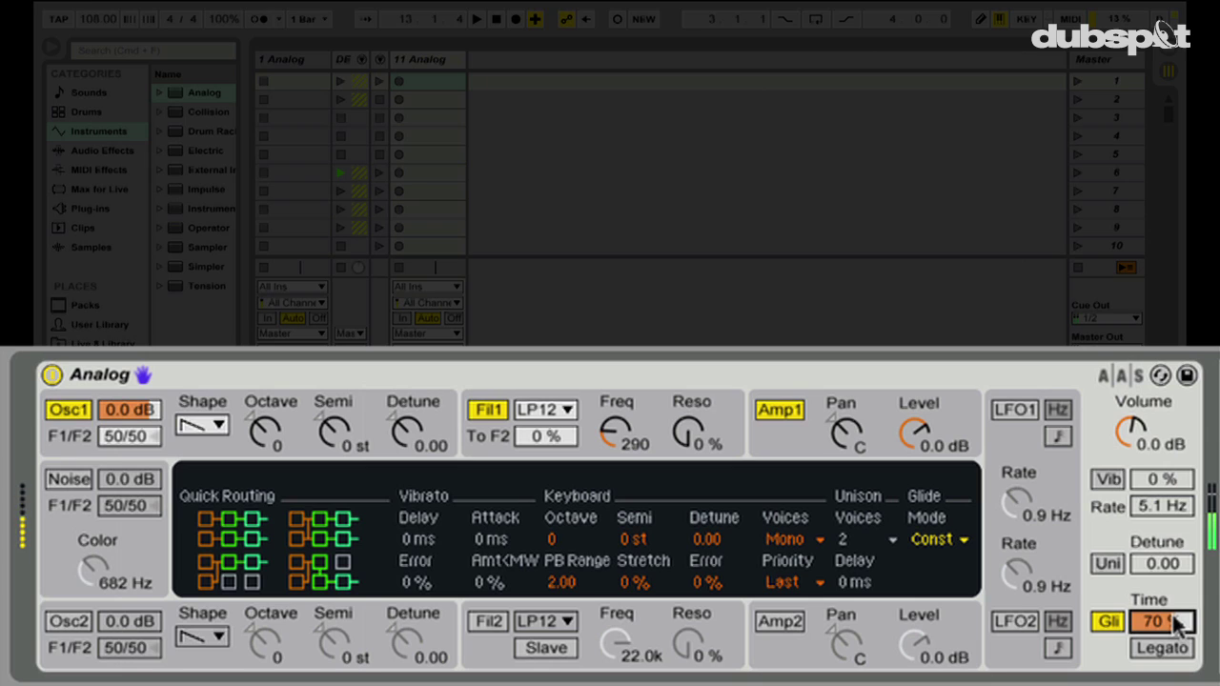
{"action": "left_click_drag", "start_coordinate": [1178, 621], "coordinate": [1179, 616]}
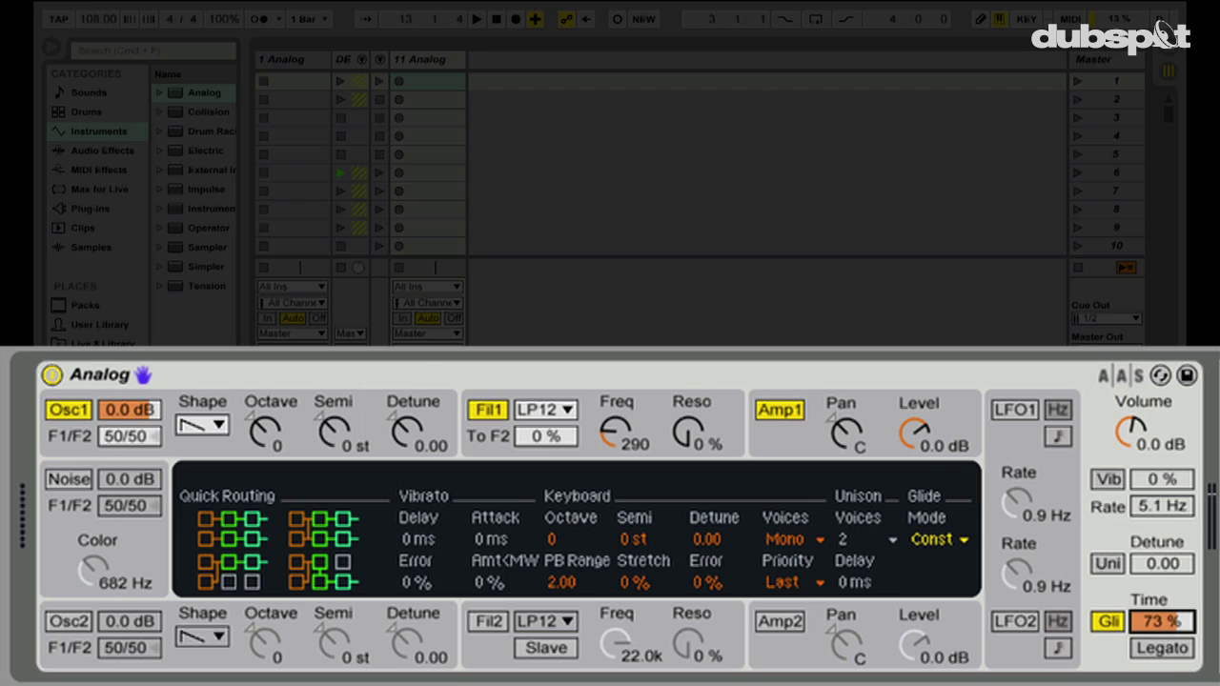
{"action": "left_click_drag", "start_coordinate": [1174, 631], "coordinate": [1180, 635]}
Shape Oscillator 1's pitch envelope with an initial pitch of -59 % and time of 41 %, then refine them to -88 % and 27 %
{"action": "left_click", "coordinate": [235, 458]}
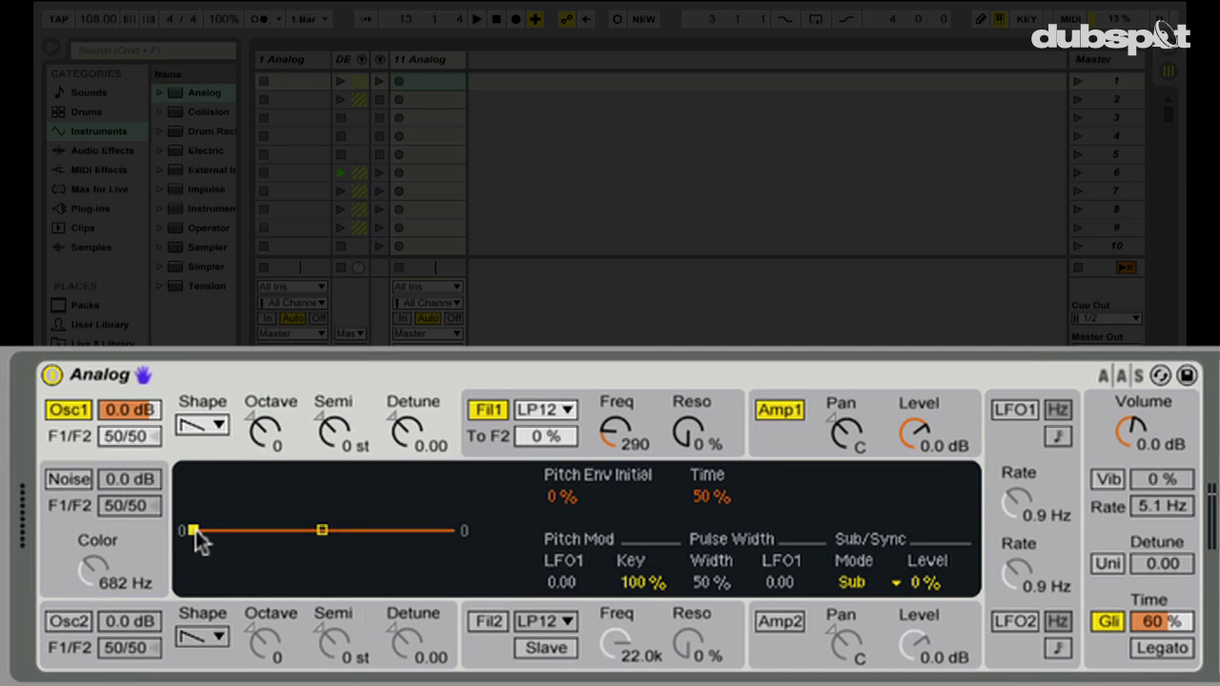
{"action": "left_click_drag", "start_coordinate": [193, 530], "coordinate": [194, 554]}
{"action": "left_click_drag", "start_coordinate": [322, 529], "coordinate": [300, 529]}
{"action": "left_click_drag", "start_coordinate": [193, 555], "coordinate": [193, 563]}
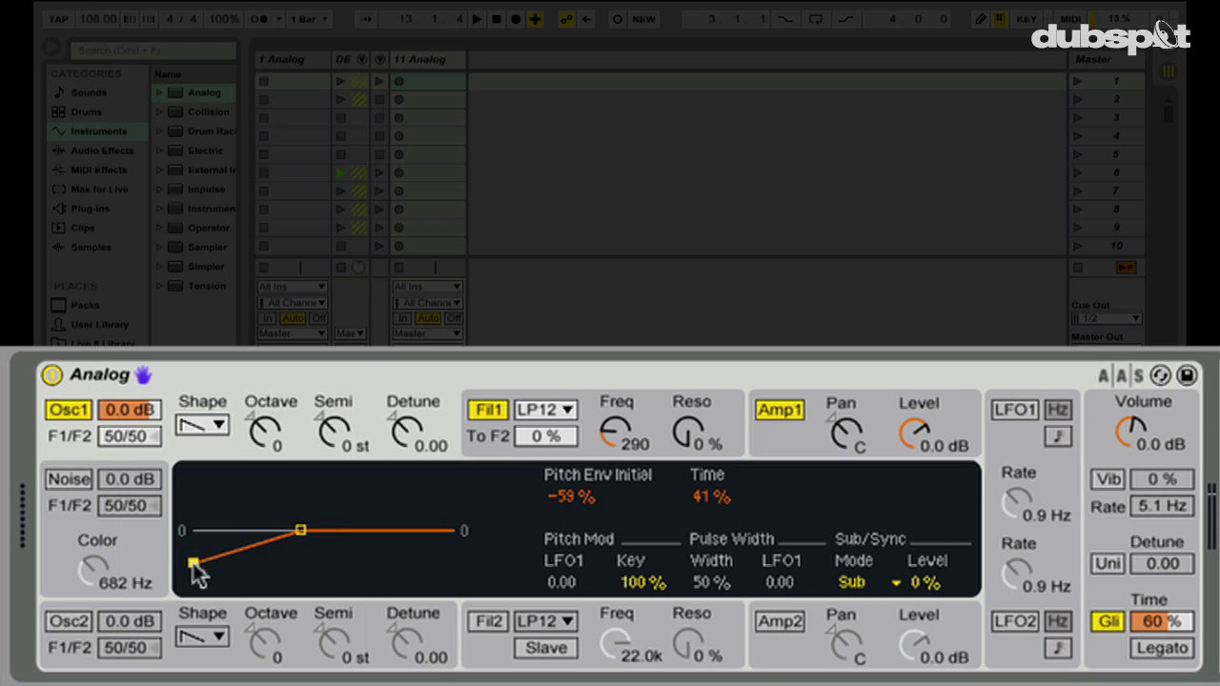
{"action": "left_click", "coordinate": [707, 492]}
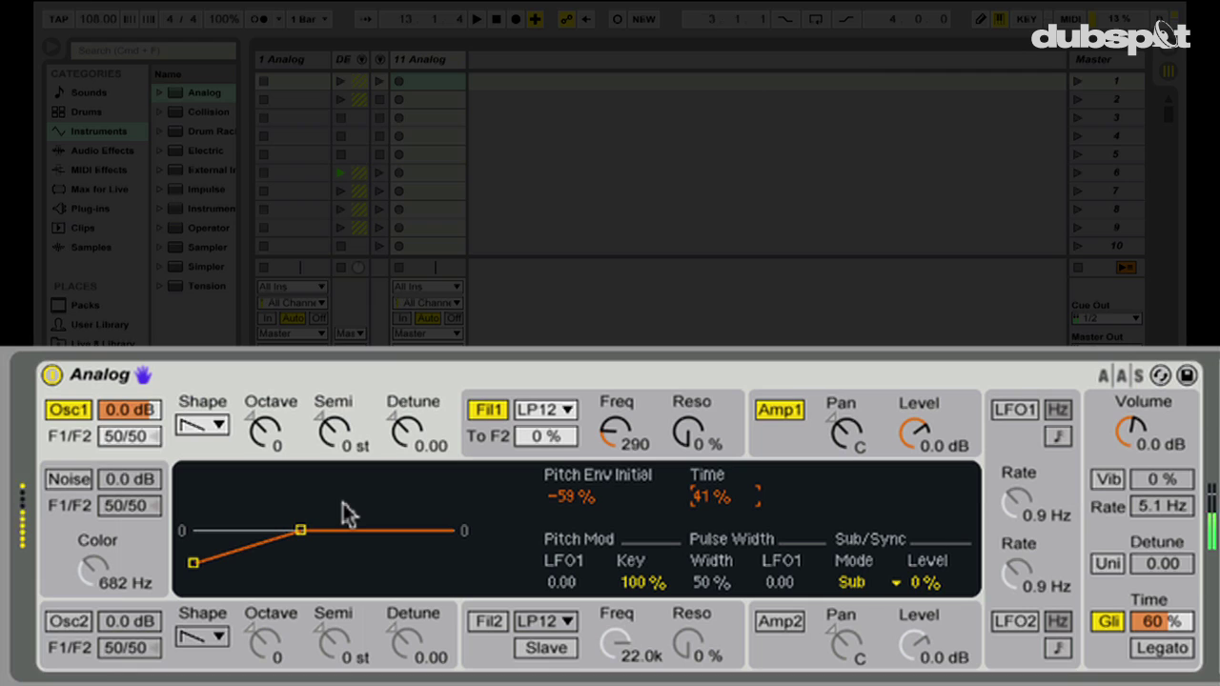
{"action": "left_click_drag", "start_coordinate": [192, 564], "coordinate": [195, 580]}
{"action": "left_click_drag", "start_coordinate": [301, 530], "coordinate": [261, 531]}
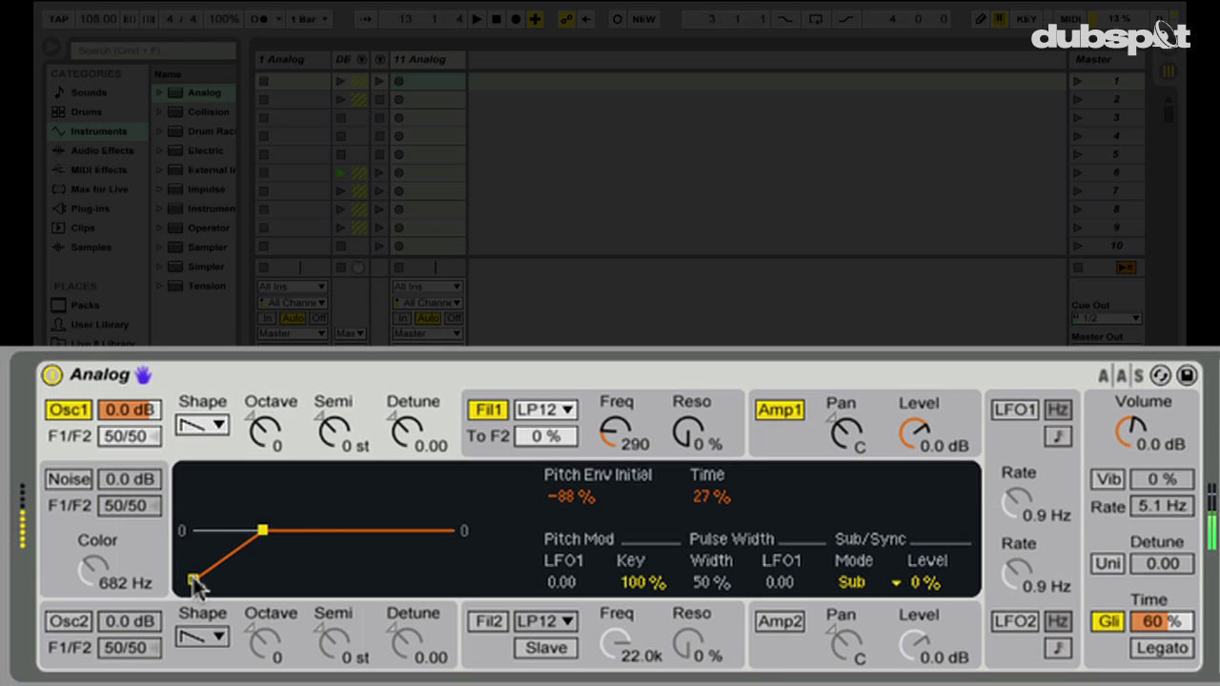
Try Oscillator 1's pitch envelope at 50 % time, then with positive initial pitches of 71 % and 94 %, ending on 41 % time
{"action": "left_click_drag", "start_coordinate": [263, 530], "coordinate": [324, 530]}
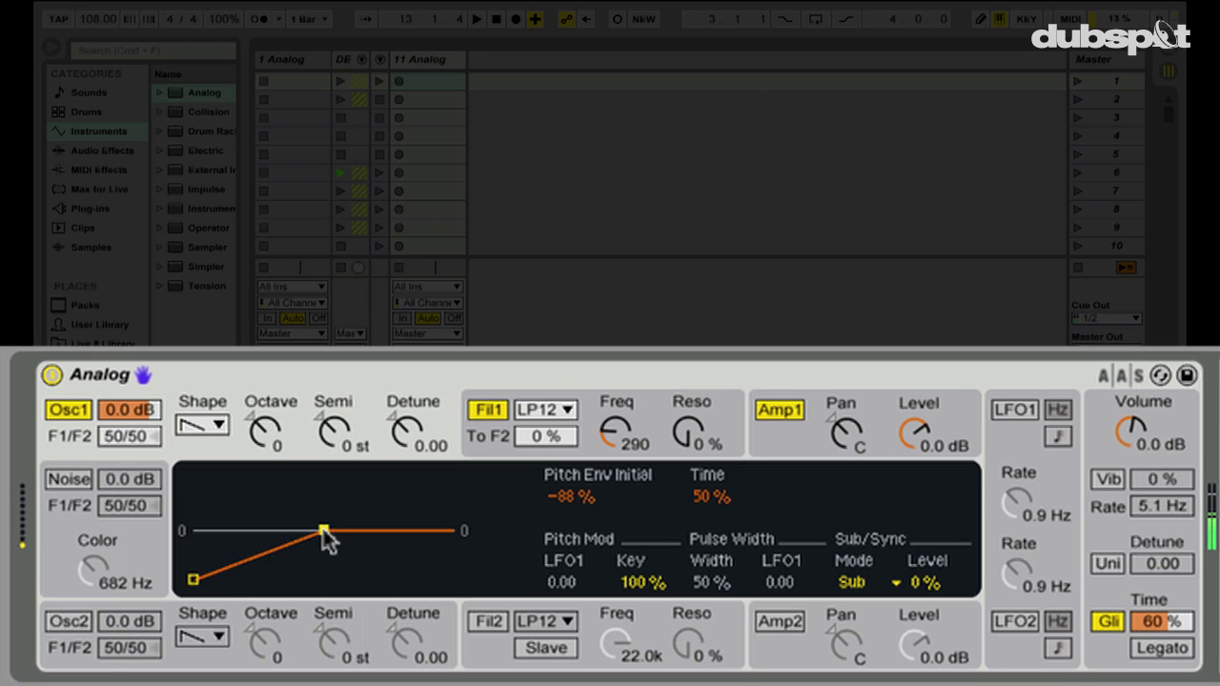
{"action": "left_click_drag", "start_coordinate": [193, 578], "coordinate": [193, 490]}
{"action": "left_click_drag", "start_coordinate": [324, 531], "coordinate": [358, 529]}
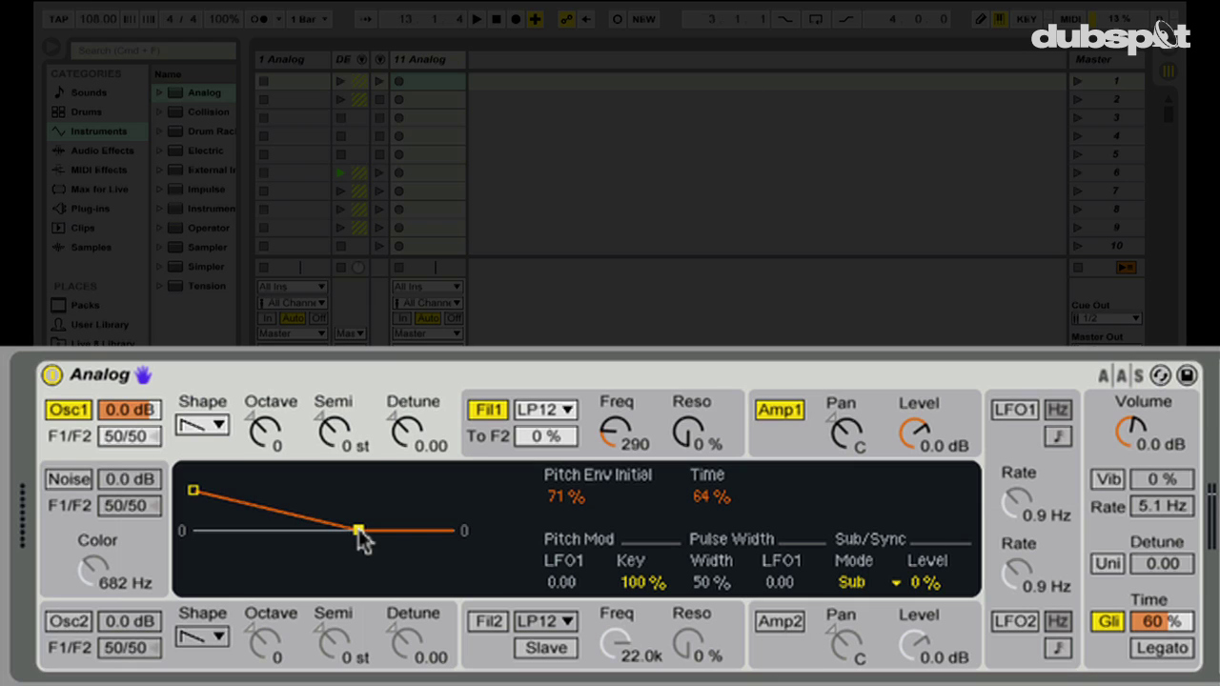
{"action": "left_click_drag", "start_coordinate": [359, 529], "coordinate": [273, 530]}
{"action": "left_click_drag", "start_coordinate": [196, 491], "coordinate": [196, 477]}
{"action": "left_click_drag", "start_coordinate": [275, 532], "coordinate": [301, 532]}
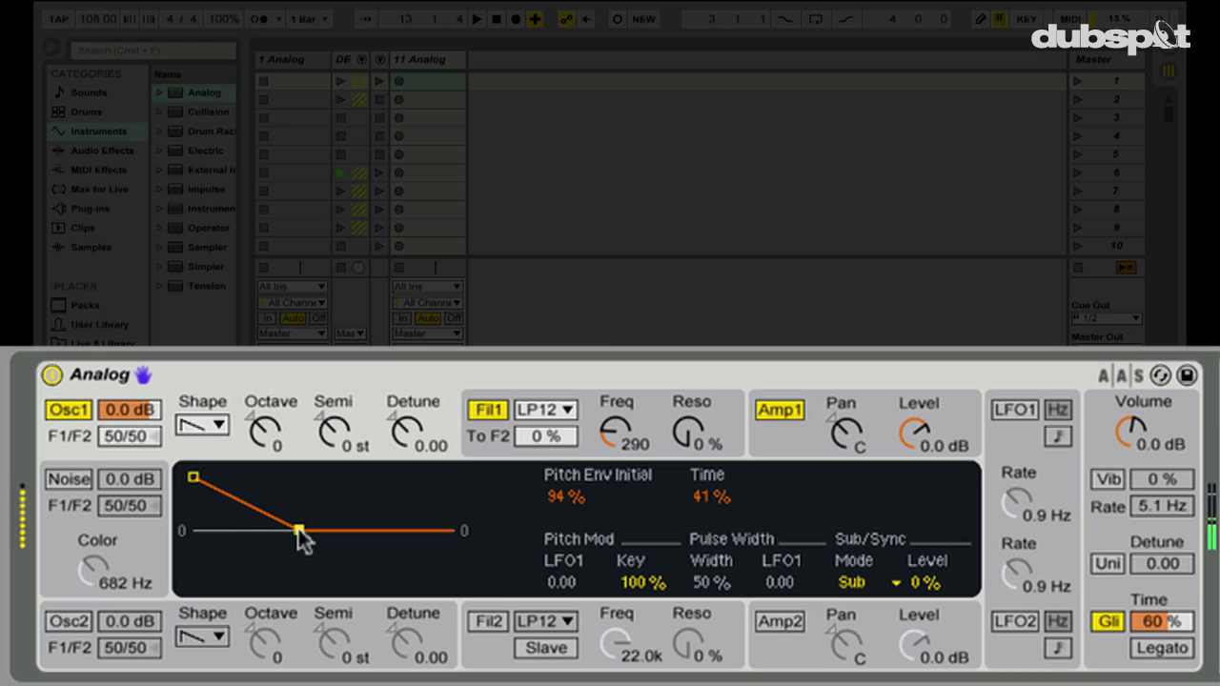
Set Oscillator 1's pitch envelope to an initial pitch of -59 % and a time of 34 %
{"action": "left_click_drag", "start_coordinate": [194, 476], "coordinate": [193, 555]}
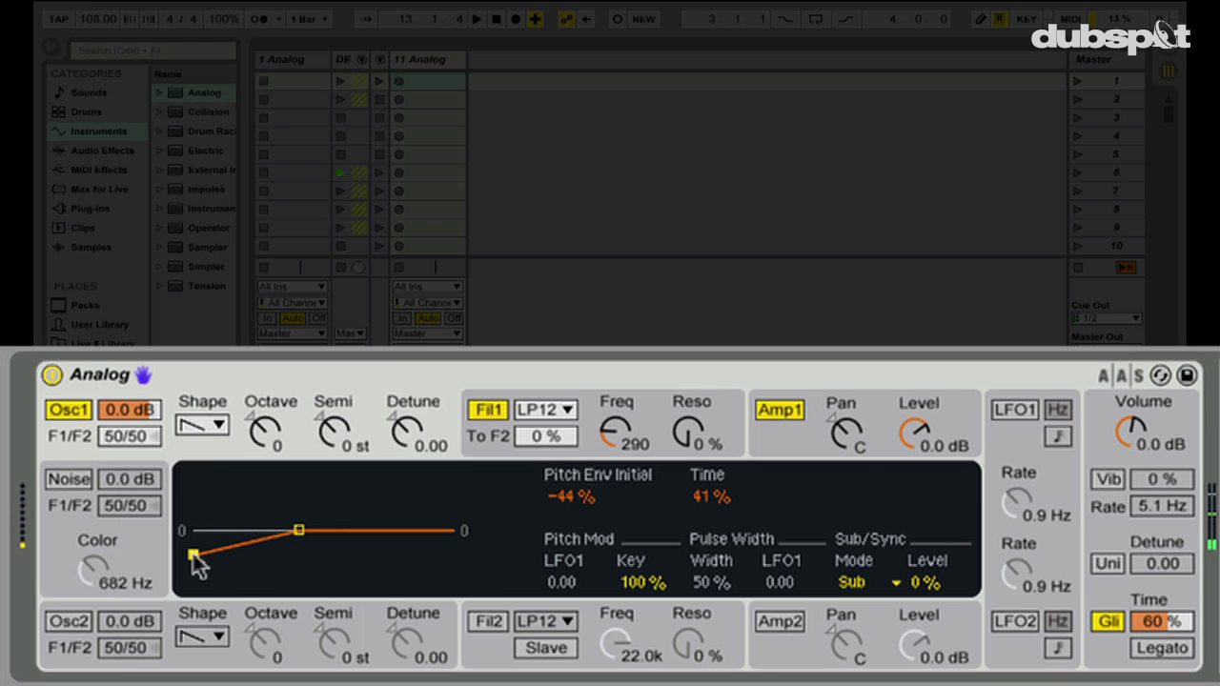
{"action": "left_click_drag", "start_coordinate": [192, 553], "coordinate": [208, 562]}
{"action": "left_click_drag", "start_coordinate": [296, 526], "coordinate": [283, 530]}
{"action": "left_click_drag", "start_coordinate": [193, 562], "coordinate": [193, 564]}
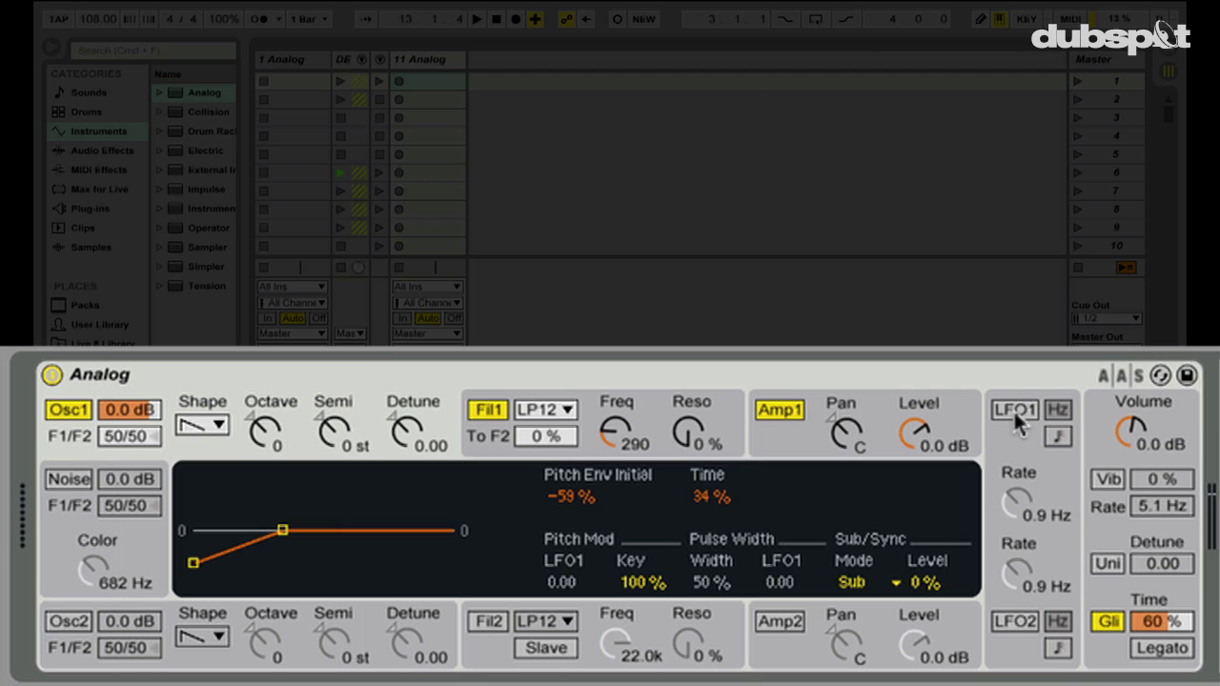
Switch on LFO1, try a 17 Hz rate, then sync it to tempo at 1/32t
{"action": "left_click", "coordinate": [1013, 409]}
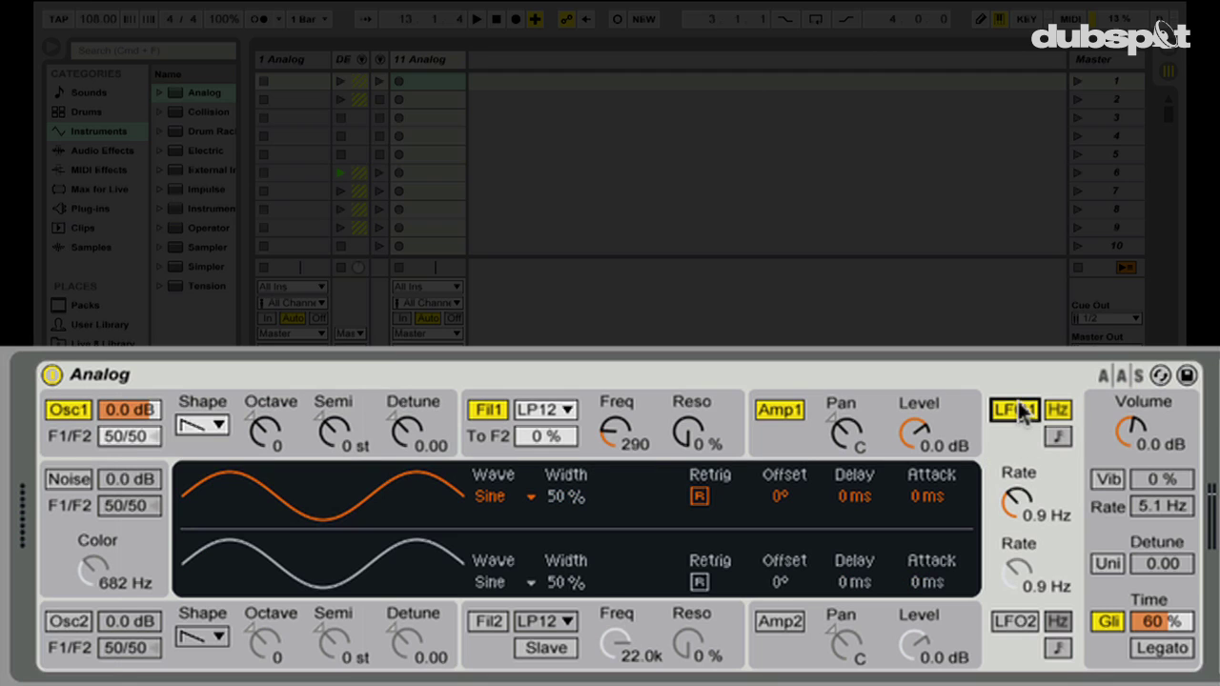
{"action": "left_click_drag", "start_coordinate": [1018, 498], "coordinate": [1018, 448]}
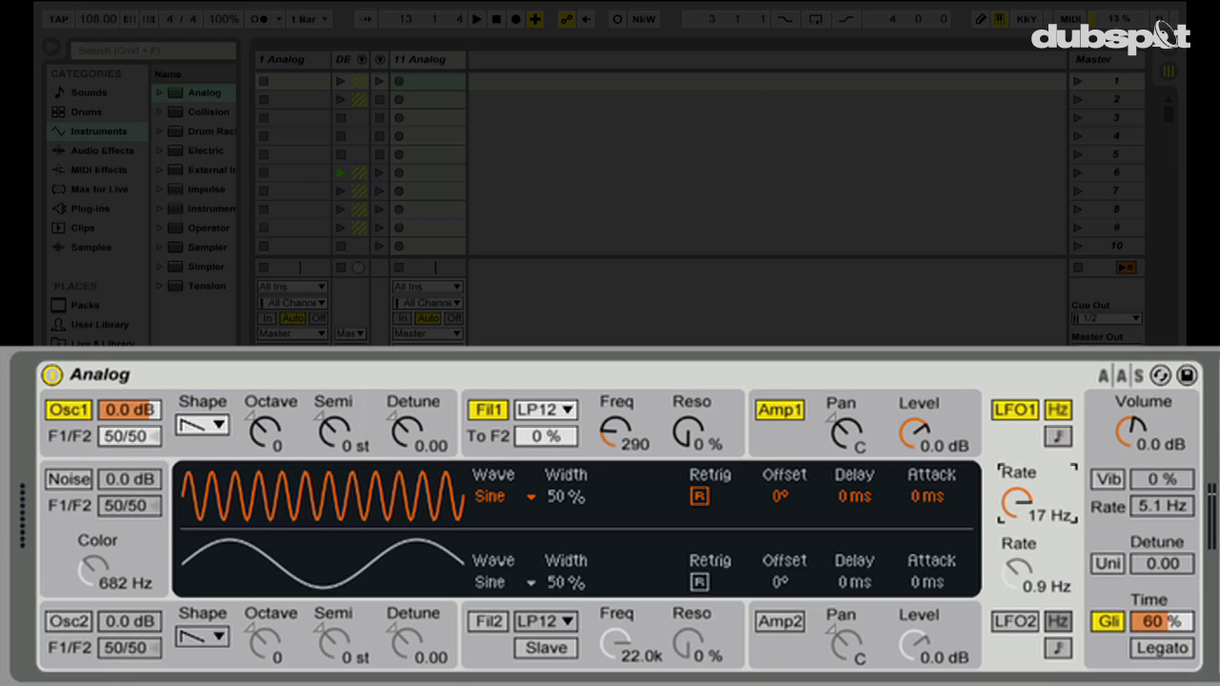
{"action": "left_click", "coordinate": [1057, 437]}
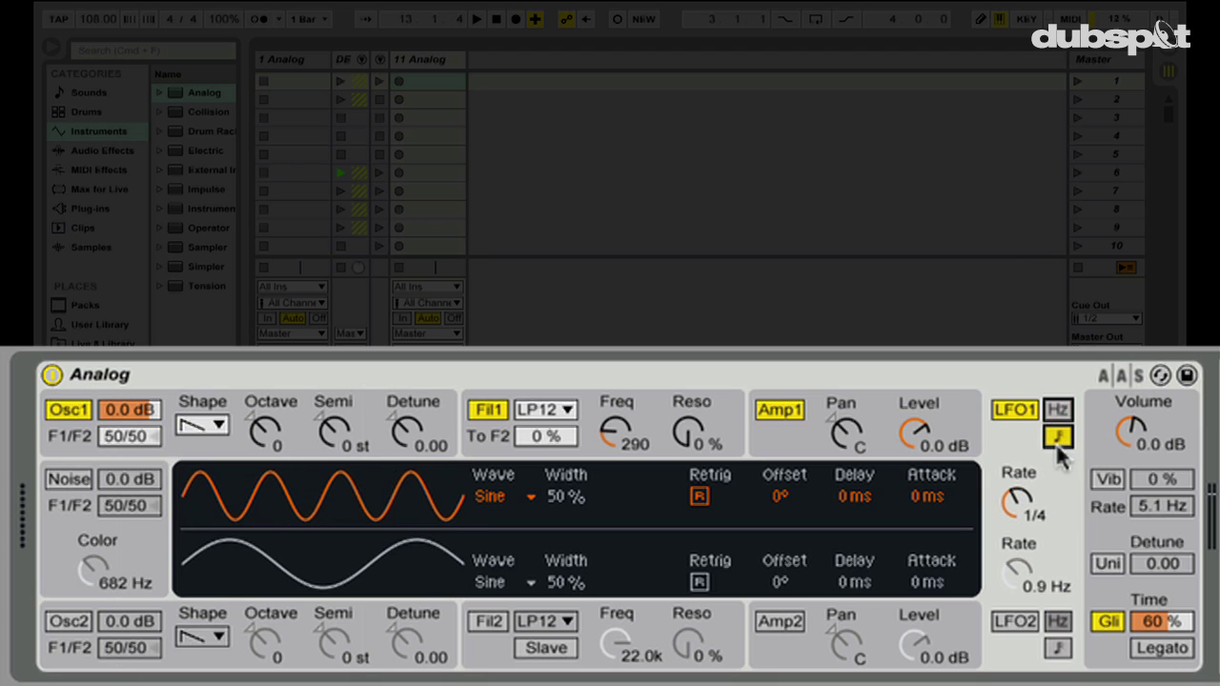
{"action": "left_click_drag", "start_coordinate": [1012, 511], "coordinate": [1016, 505]}
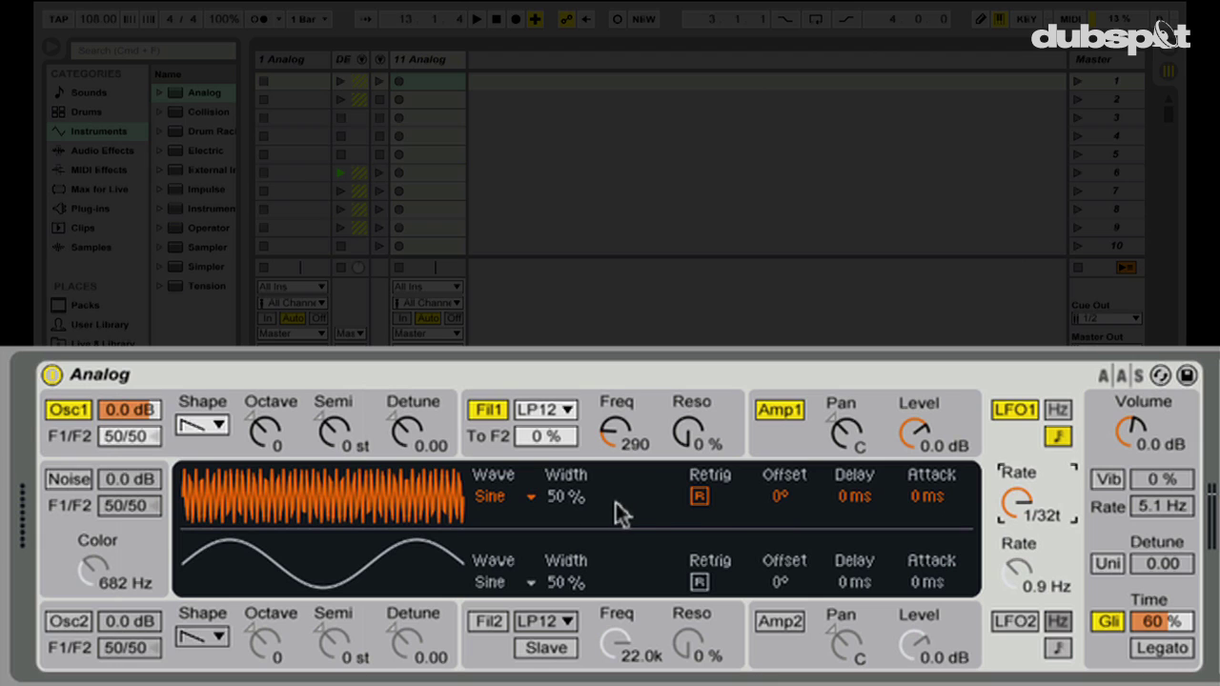
Gradually raise LFO1's pitch modulation of Oscillator 1 from zero, then settle on an amount of 0.09
{"action": "left_click", "coordinate": [442, 408]}
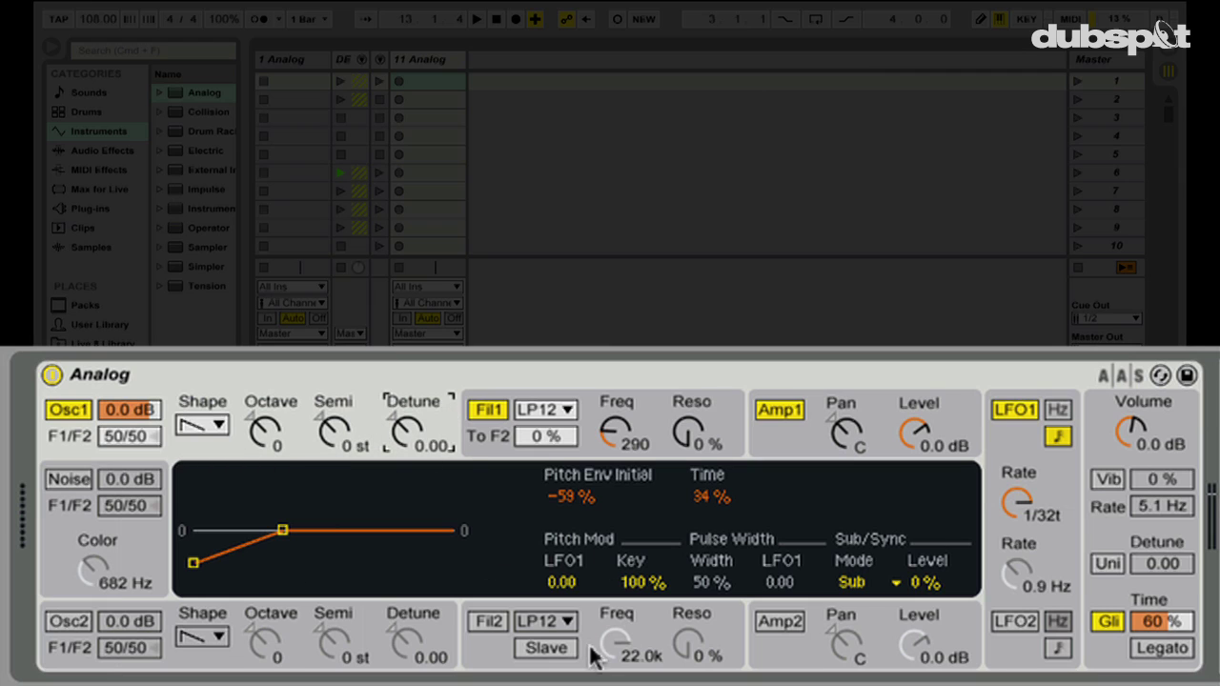
{"action": "left_click", "coordinate": [566, 591]}
{"action": "key", "text": "Up"}
{"action": "key", "text": "Up"}
{"action": "key", "text": "Up"}
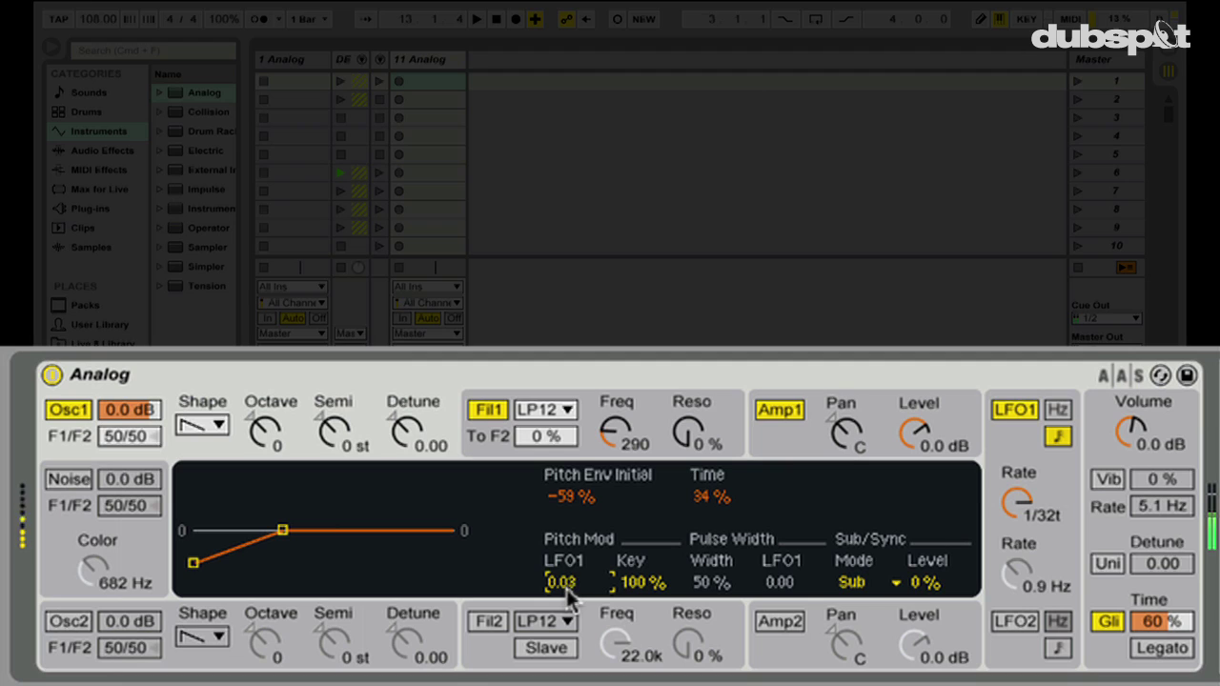
{"action": "key", "text": "Up"}
{"action": "key", "text": "Up"}
{"action": "key", "text": "Up"}
{"action": "key", "text": "Up"}
{"action": "key", "text": "Up"}
{"action": "key", "text": "Up"}
{"action": "key", "text": "Up"}
{"action": "key", "text": "Up"}
{"action": "key", "text": "Up"}
{"action": "key", "text": "Up"}
{"action": "key", "text": "Up"}
{"action": "key", "text": "Up"}
{"action": "key", "text": "Up"}
{"action": "key", "text": "Up"}
{"action": "key", "text": "Up"}
{"action": "key", "text": "Up"}
{"action": "key", "text": "Up"}
{"action": "mouse_move", "coordinate": [566, 591]}
{"action": "left_mouse_down"}
{"action": "mouse_move", "coordinate": [566, 533]}
{"action": "mouse_move", "coordinate": [568, 596]}
{"action": "left_mouse_up"}
{"action": "mouse_move", "coordinate": [566, 582]}
{"action": "left_mouse_down"}
{"action": "mouse_move", "coordinate": [566, 624]}
{"action": "mouse_move", "coordinate": [566, 534]}
{"action": "mouse_move", "coordinate": [569, 621]}
{"action": "mouse_move", "coordinate": [569, 593]}
{"action": "left_mouse_up"}
{"action": "scroll", "coordinate": [569, 593], "scroll_direction": "up", "scroll_amount": 7}
{"action": "scroll", "coordinate": [569, 593], "scroll_direction": "down", "scroll_amount": 2}
{"action": "scroll", "coordinate": [569, 593], "scroll_direction": "down", "scroll_amount": 3}
{"action": "scroll", "coordinate": [569, 593], "scroll_direction": "down", "scroll_amount": 1}
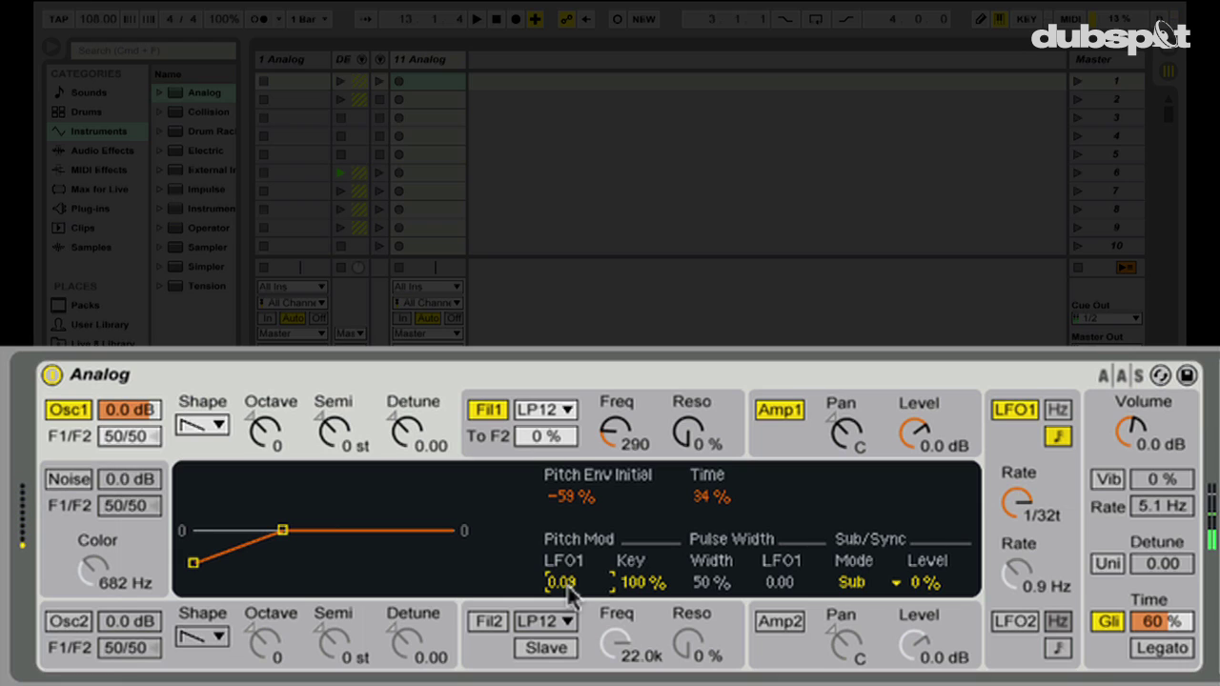
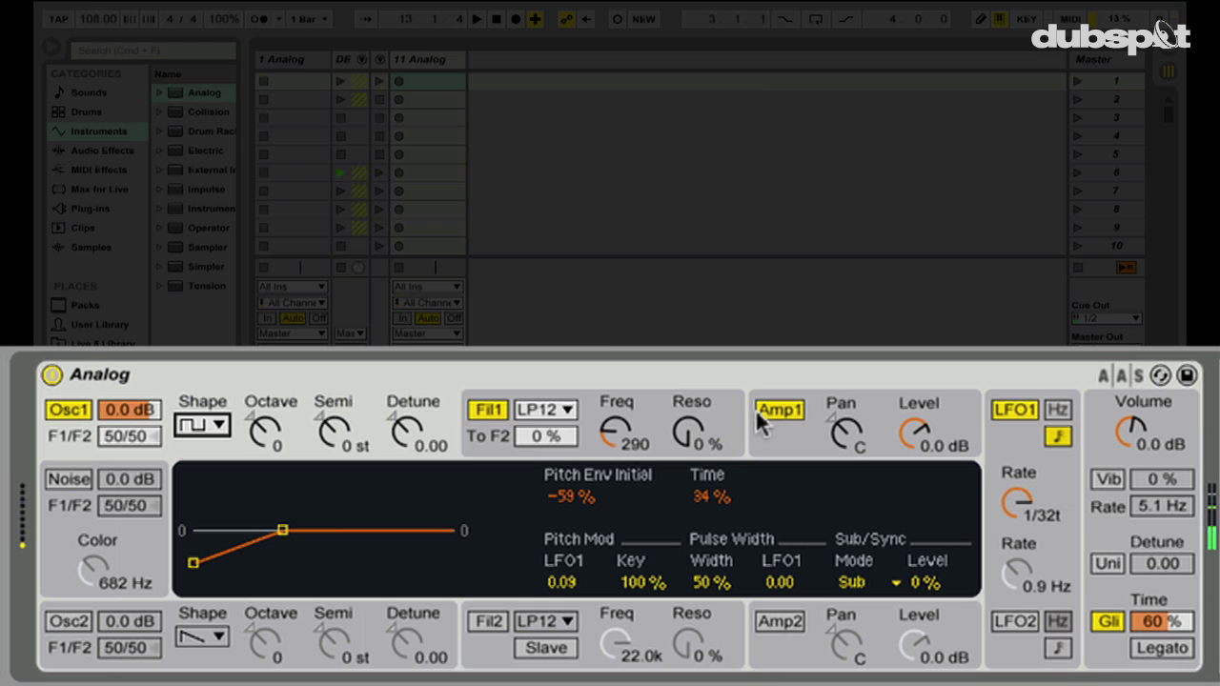
Set Oscillator 1's shape to the square wave
{"action": "left_click", "coordinate": [196, 429]}
{"action": "left_click", "coordinate": [196, 429]}
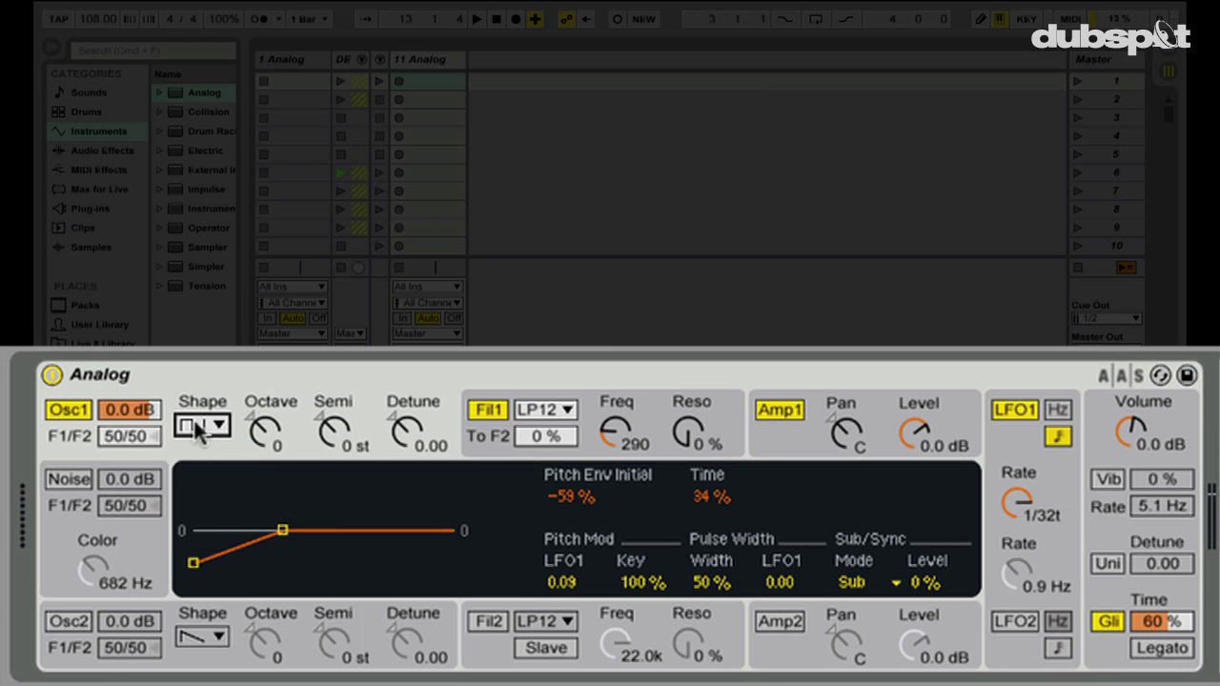
{"action": "left_click", "coordinate": [197, 429]}
{"action": "left_click", "coordinate": [197, 429]}
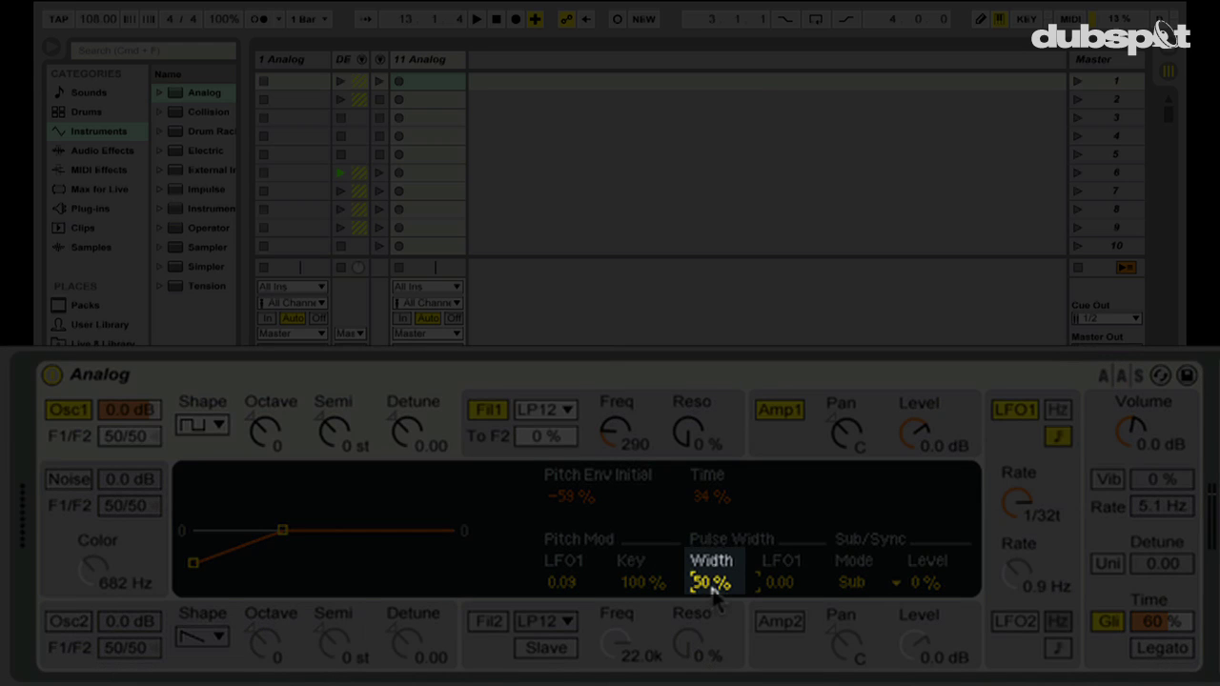
Try Oscillator 1's pulse width at 0 %, then raise it to 100 %
{"action": "left_click_drag", "start_coordinate": [713, 585], "coordinate": [713, 635]}
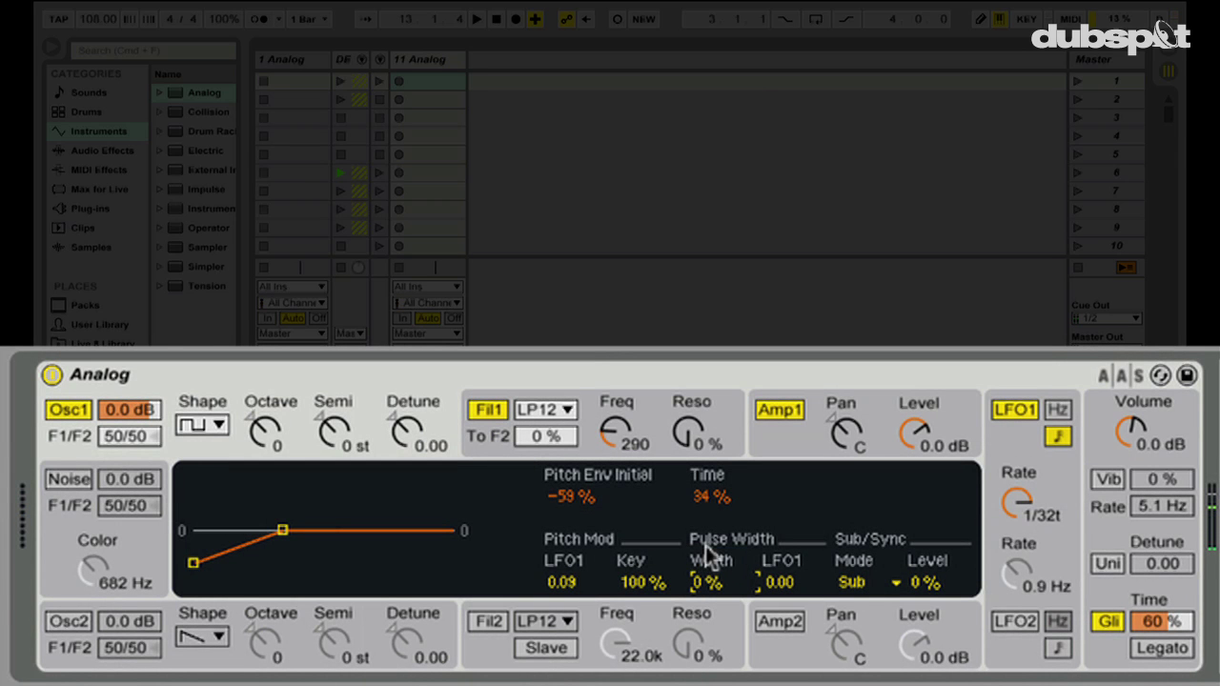
{"action": "left_click_drag", "start_coordinate": [705, 582], "coordinate": [706, 575]}
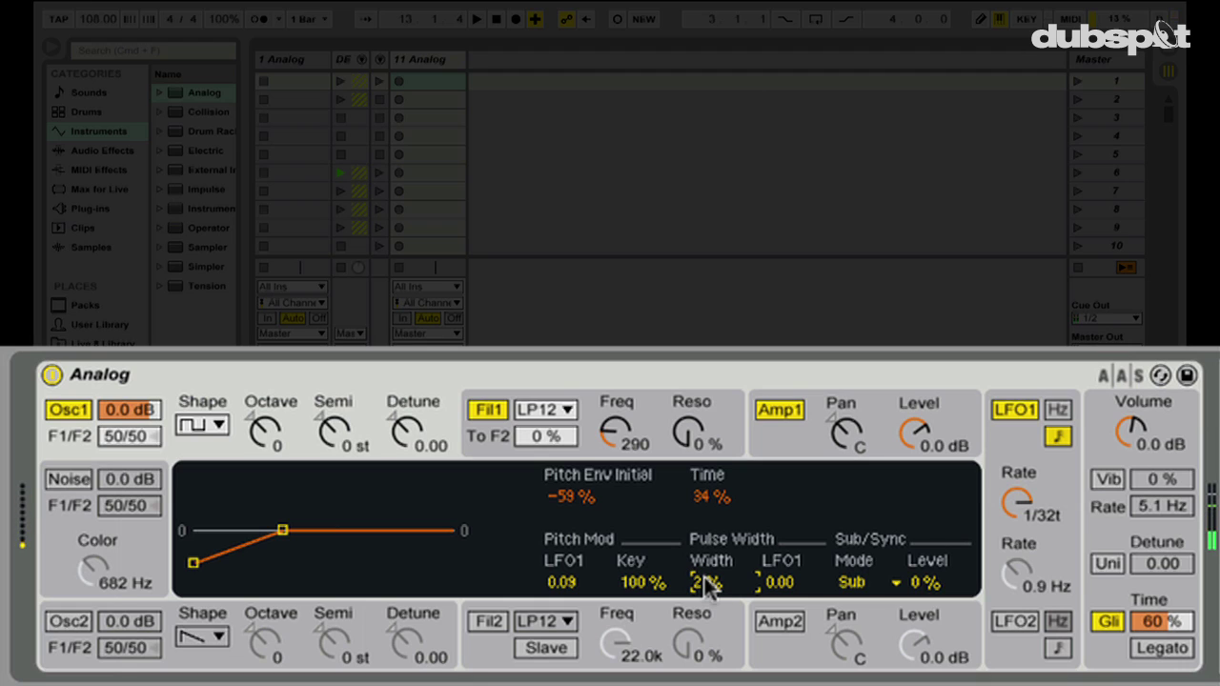
{"action": "mouse_move", "coordinate": [706, 585]}
{"action": "left_mouse_down"}
{"action": "mouse_move", "coordinate": [706, 491]}
{"action": "mouse_move", "coordinate": [706, 608]}
{"action": "mouse_move", "coordinate": [706, 555]}
{"action": "mouse_move", "coordinate": [707, 606]}
{"action": "mouse_move", "coordinate": [707, 582]}
{"action": "left_mouse_up"}
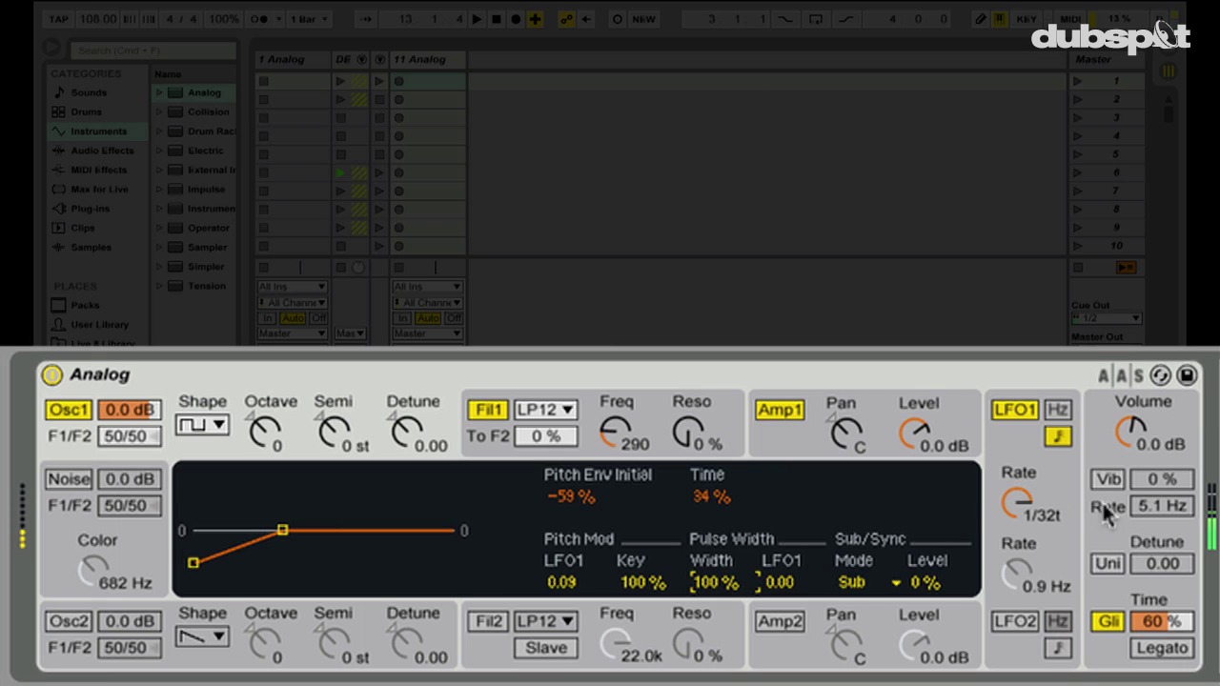
Switch LFO1 off and shorten Amp 1's envelope release, trying 39 ms and then setting 263 ms
{"action": "left_click", "coordinate": [1002, 413]}
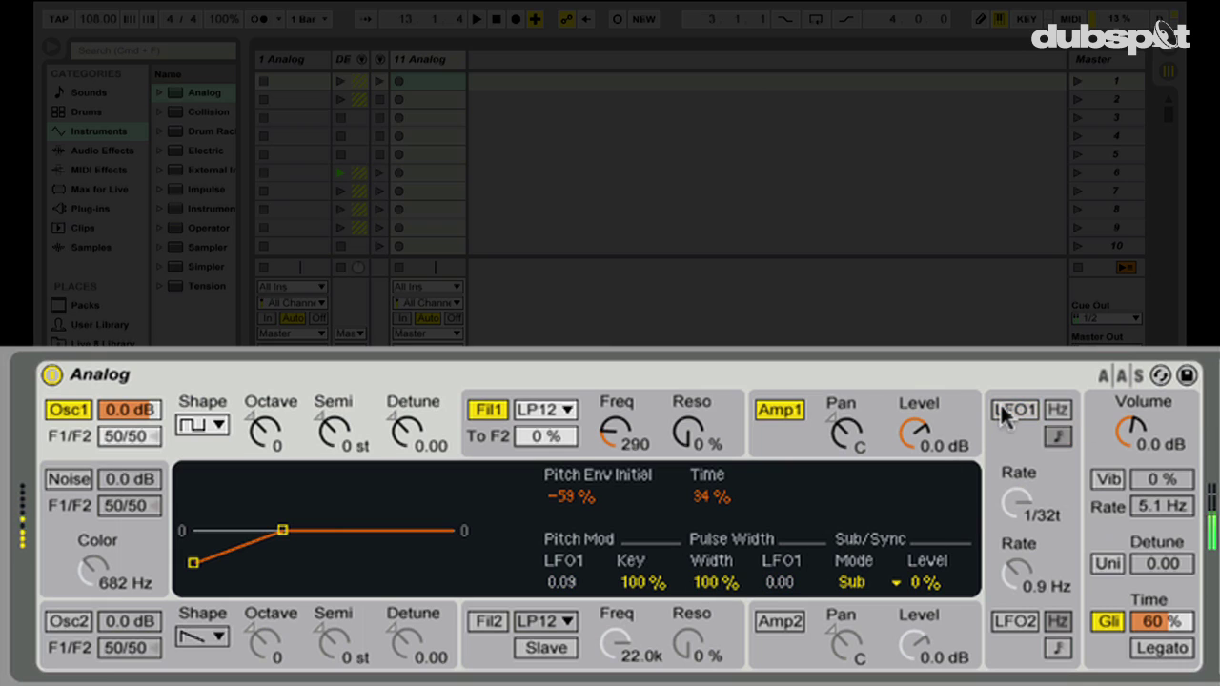
{"action": "left_click", "coordinate": [772, 417]}
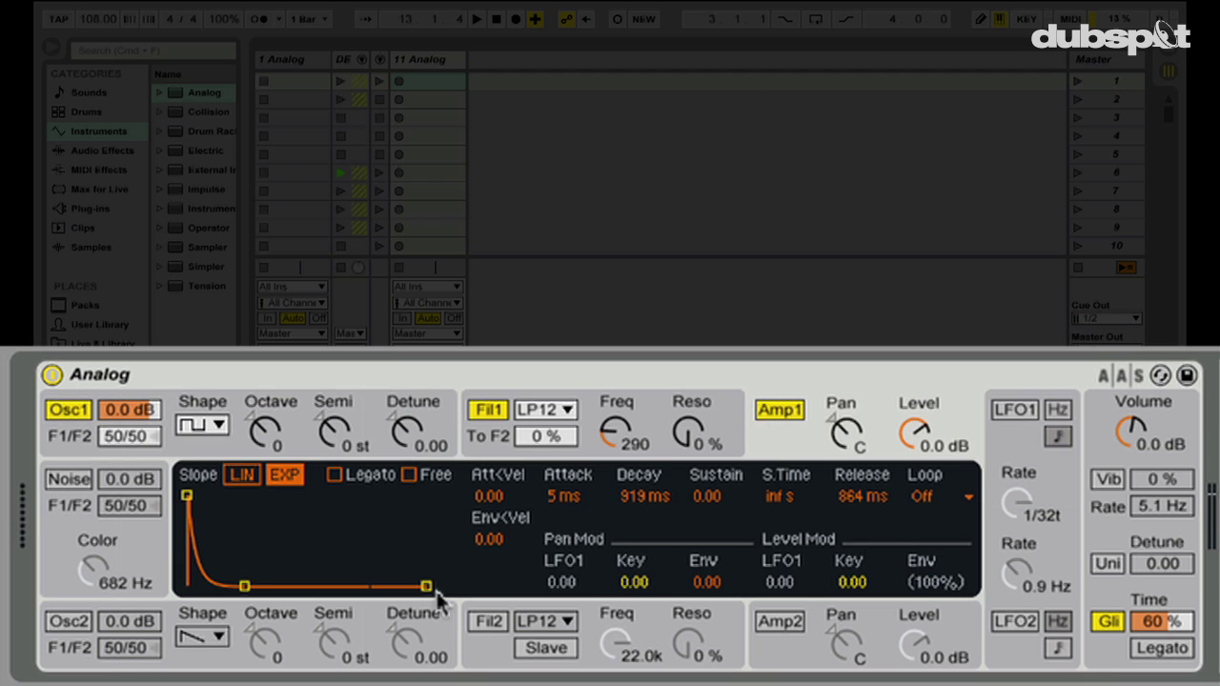
{"action": "left_click_drag", "start_coordinate": [425, 586], "coordinate": [392, 586]}
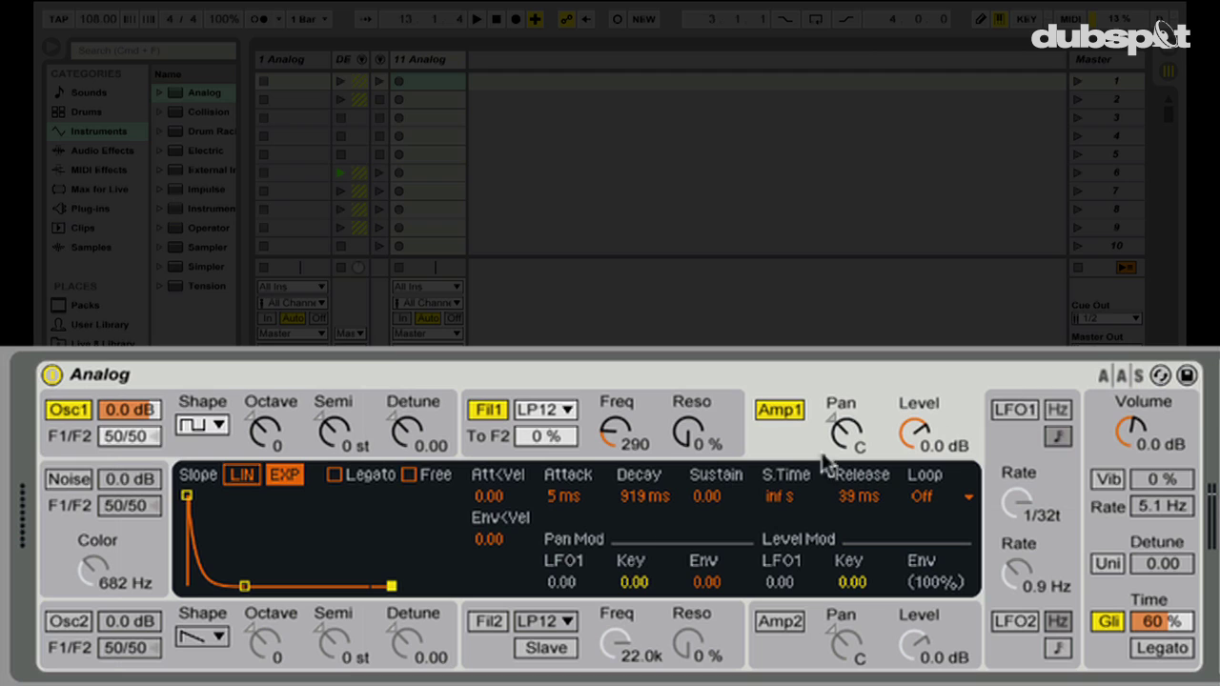
{"action": "left_click_drag", "start_coordinate": [392, 593], "coordinate": [415, 589]}
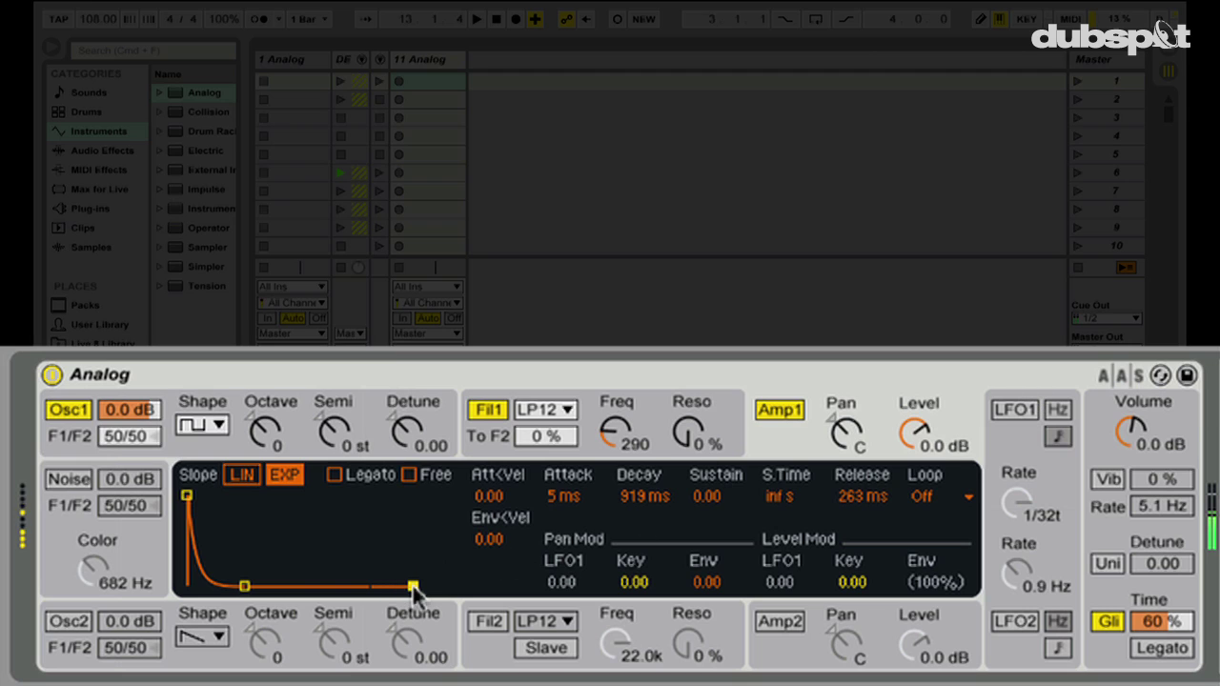
Switch LFO1 back on and set its pulse width modulation of Oscillator 1 to 0.97
{"action": "left_click", "coordinate": [1003, 437]}
{"action": "left_click", "coordinate": [1013, 411]}
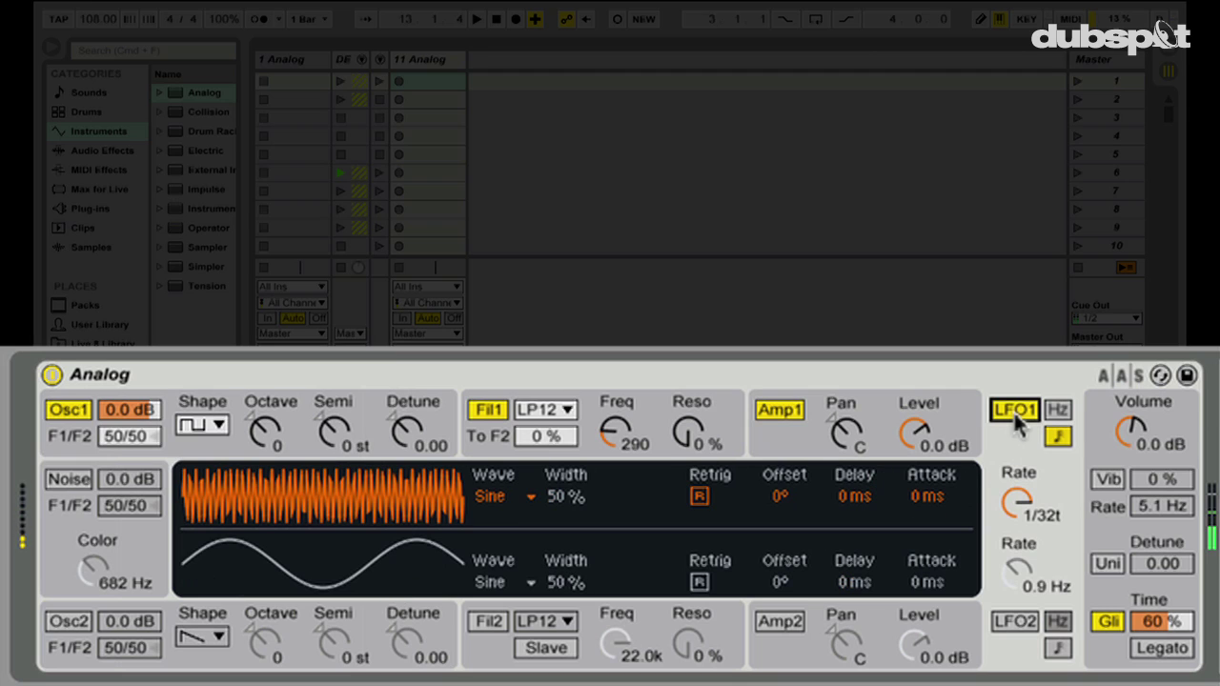
{"action": "left_click", "coordinate": [417, 410]}
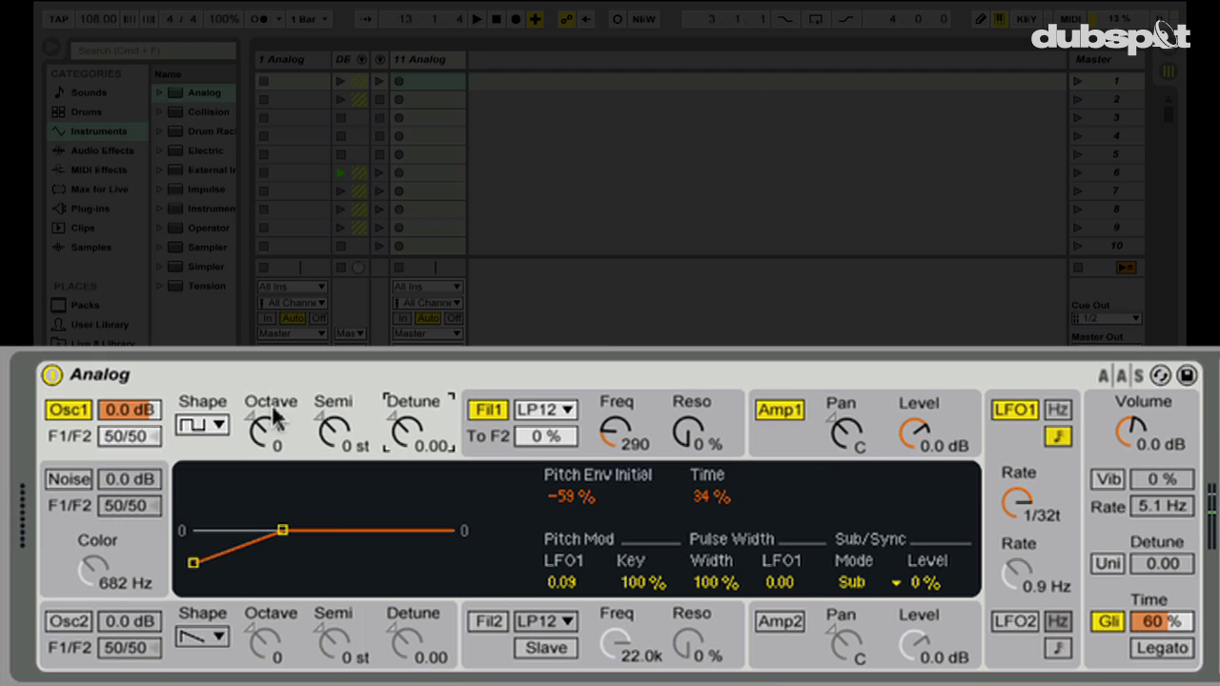
{"action": "left_click", "coordinate": [782, 577]}
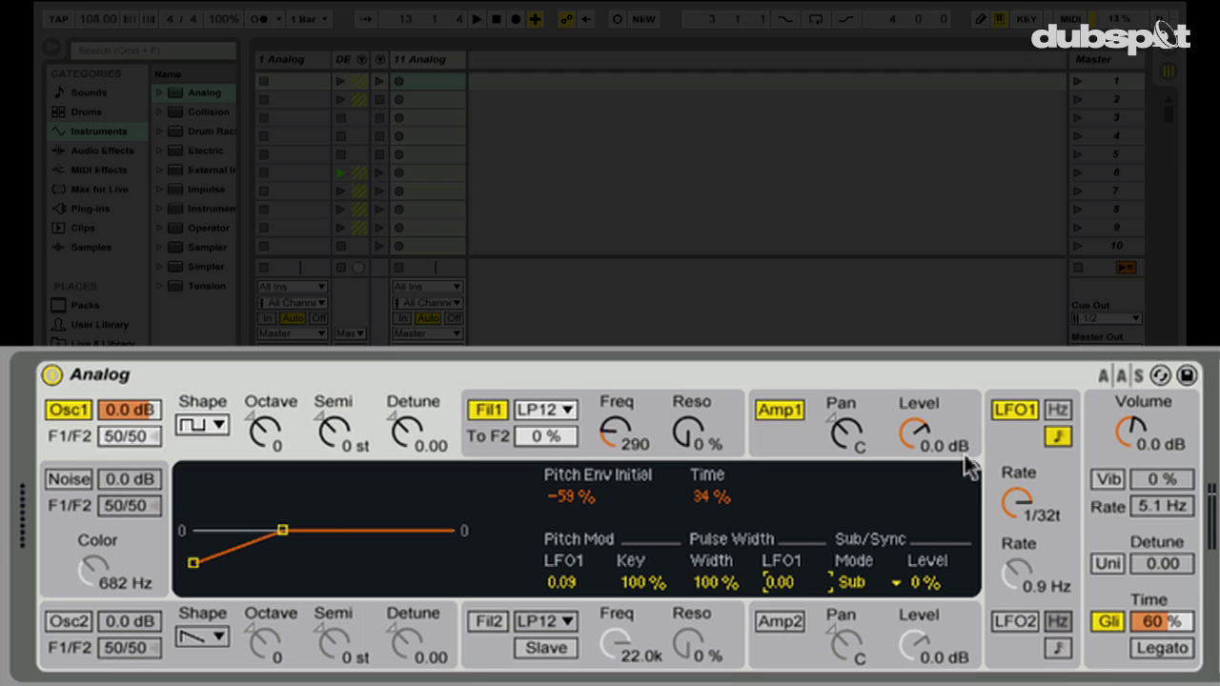
{"action": "left_click", "coordinate": [1020, 496]}
{"action": "left_click", "coordinate": [362, 405]}
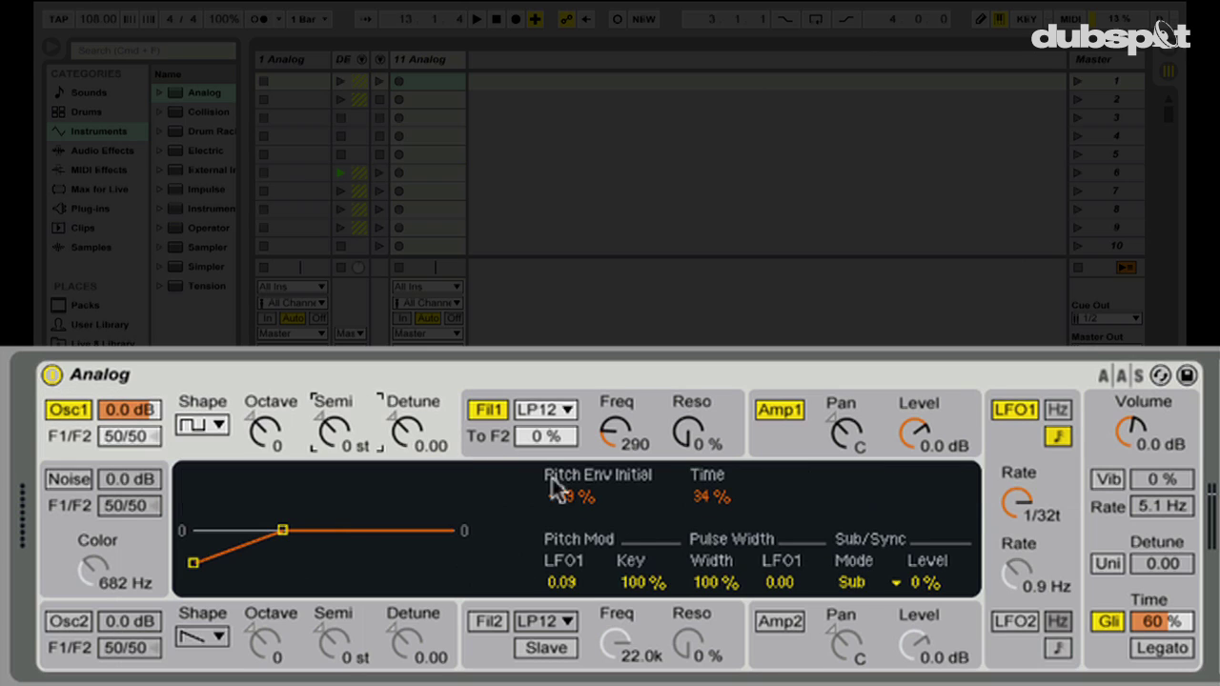
{"action": "left_click", "coordinate": [780, 586]}
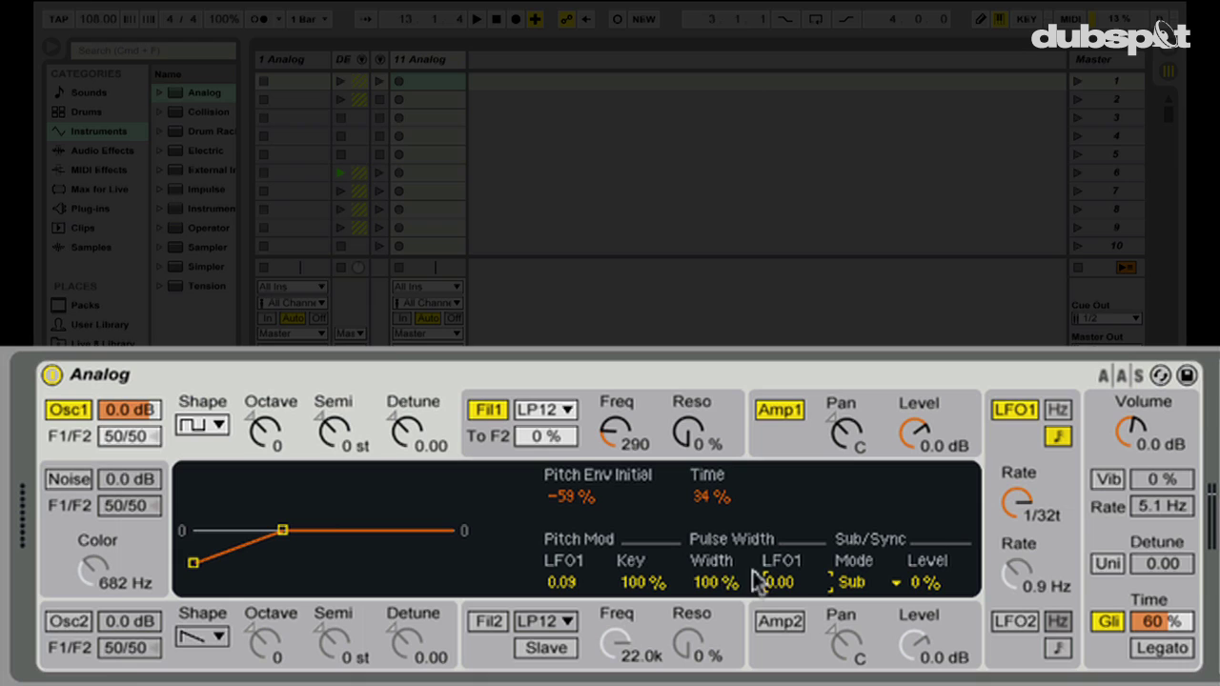
{"action": "left_click_drag", "start_coordinate": [790, 581], "coordinate": [789, 515]}
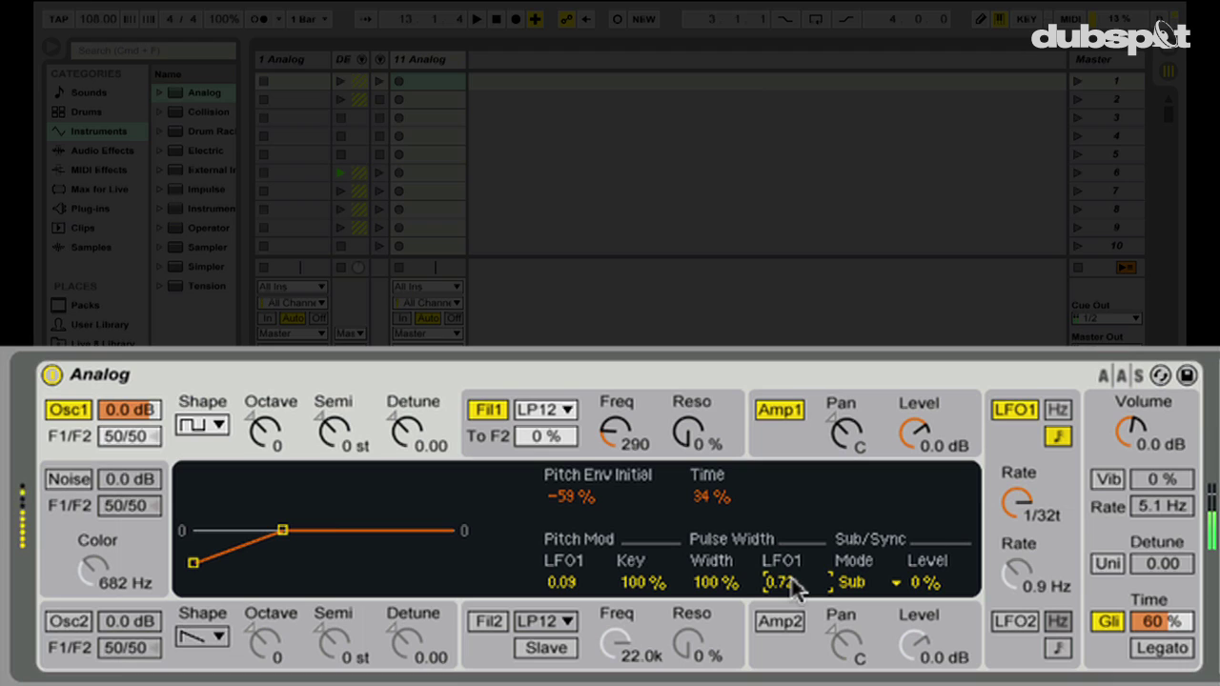
{"action": "left_click_drag", "start_coordinate": [791, 586], "coordinate": [792, 563]}
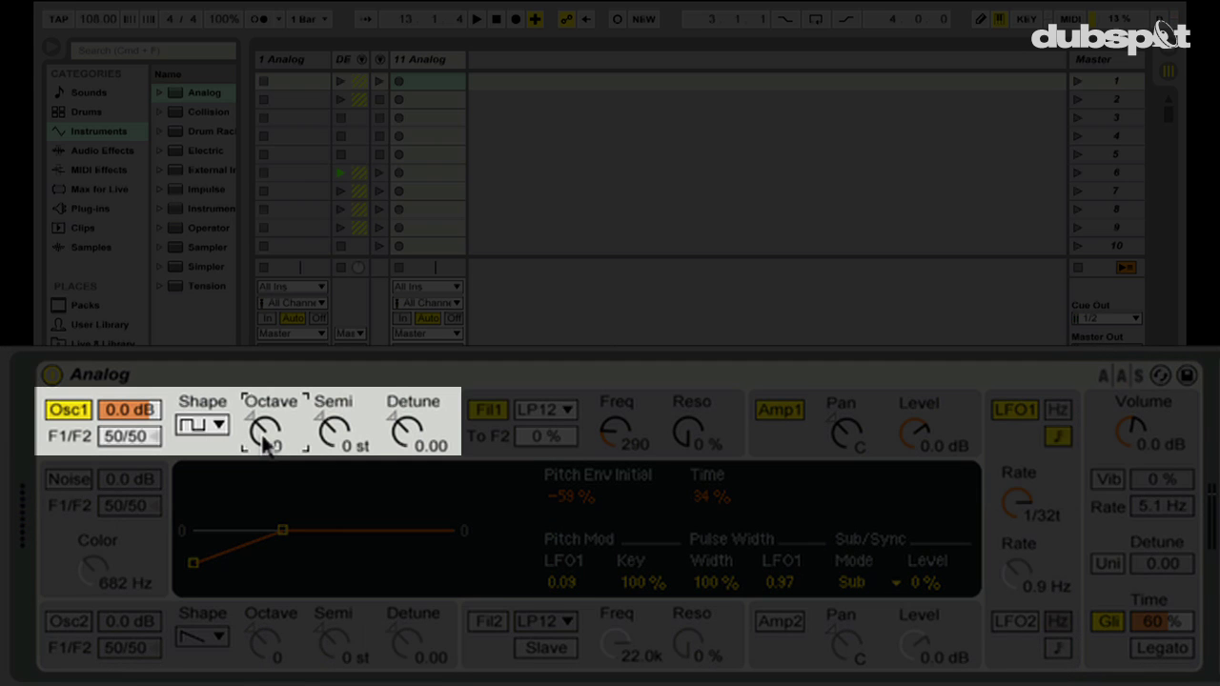
Raise Oscillator 1 to octave 1 and refine its pulse width to 86 % with an LFO1 modulation of 0.95
{"action": "left_click_drag", "start_coordinate": [262, 436], "coordinate": [263, 437]}
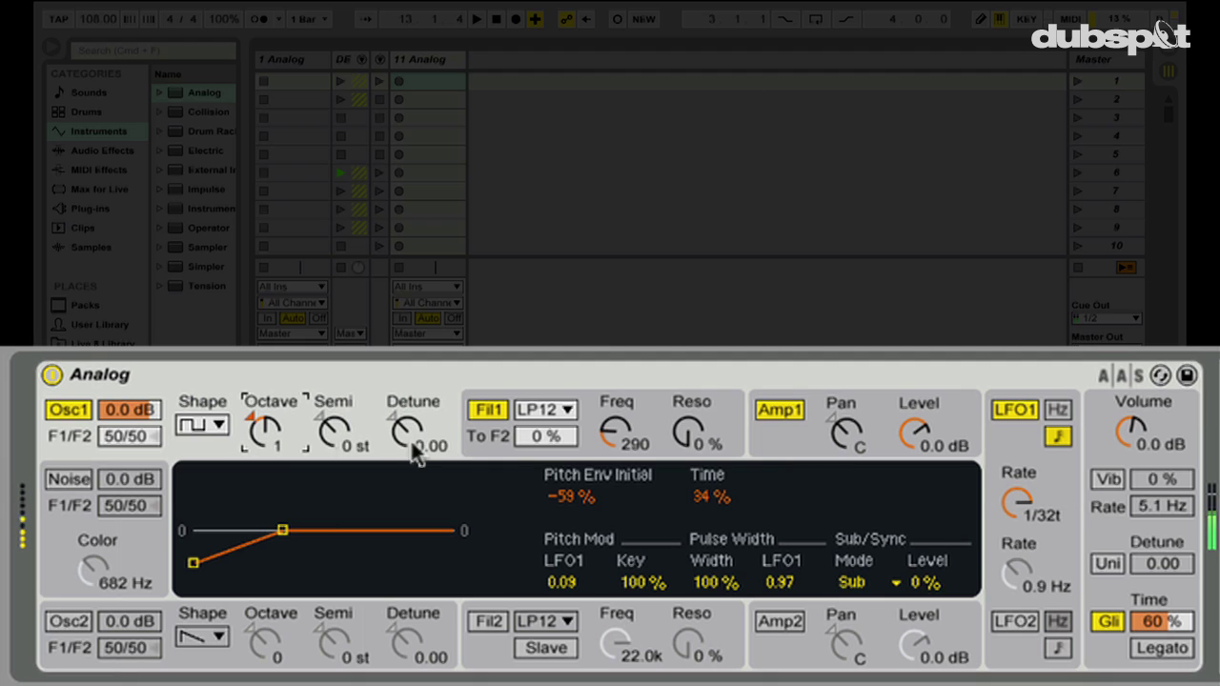
{"action": "left_click_drag", "start_coordinate": [790, 581], "coordinate": [713, 606]}
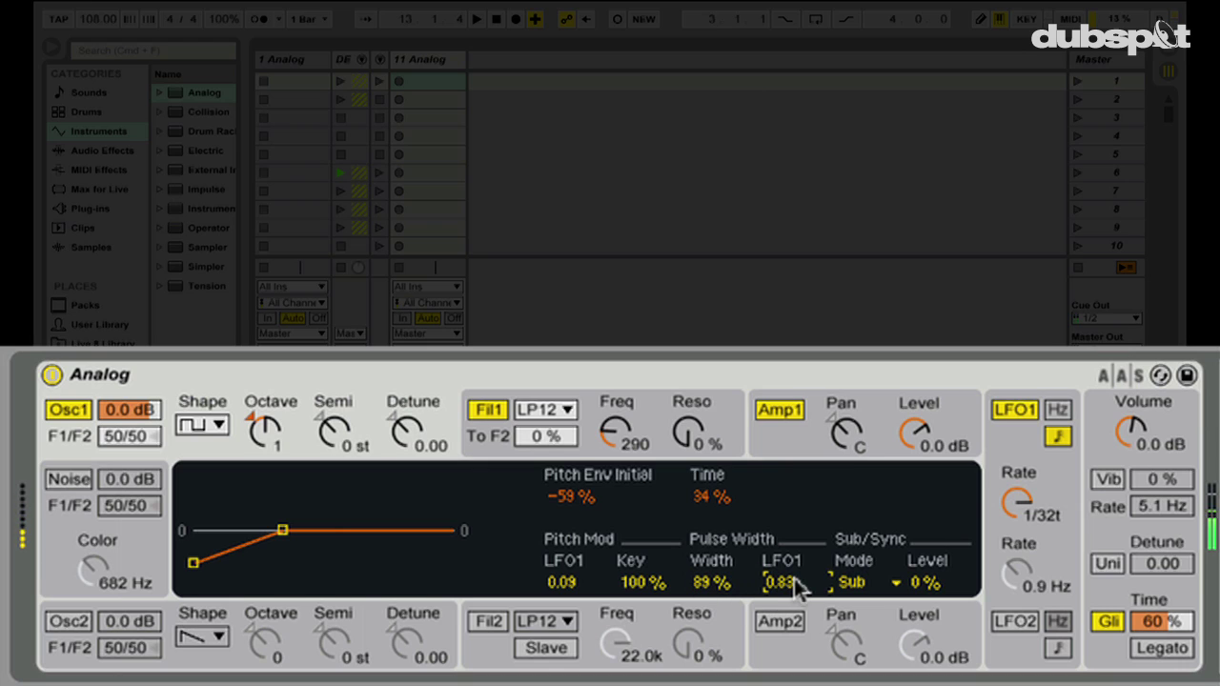
{"action": "left_click_drag", "start_coordinate": [794, 578], "coordinate": [724, 588]}
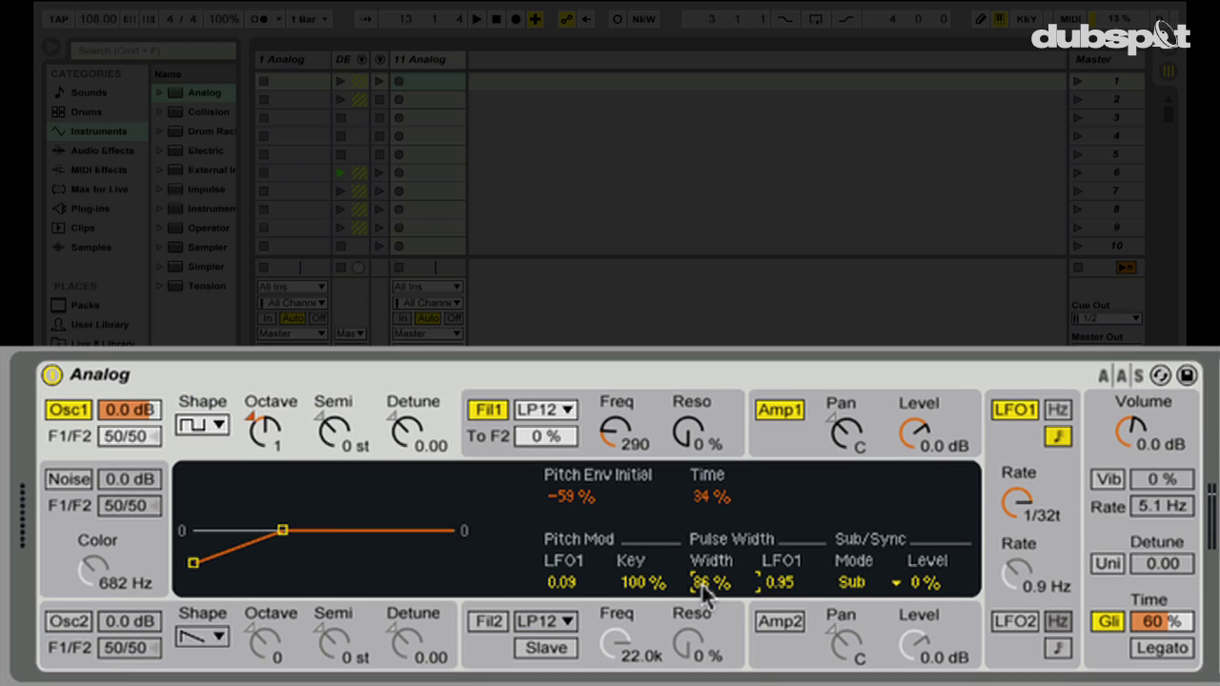
Enable Unison with a detune of 32.03, compare the sound with it off and on, and leave it on
{"action": "left_click", "coordinate": [1128, 518]}
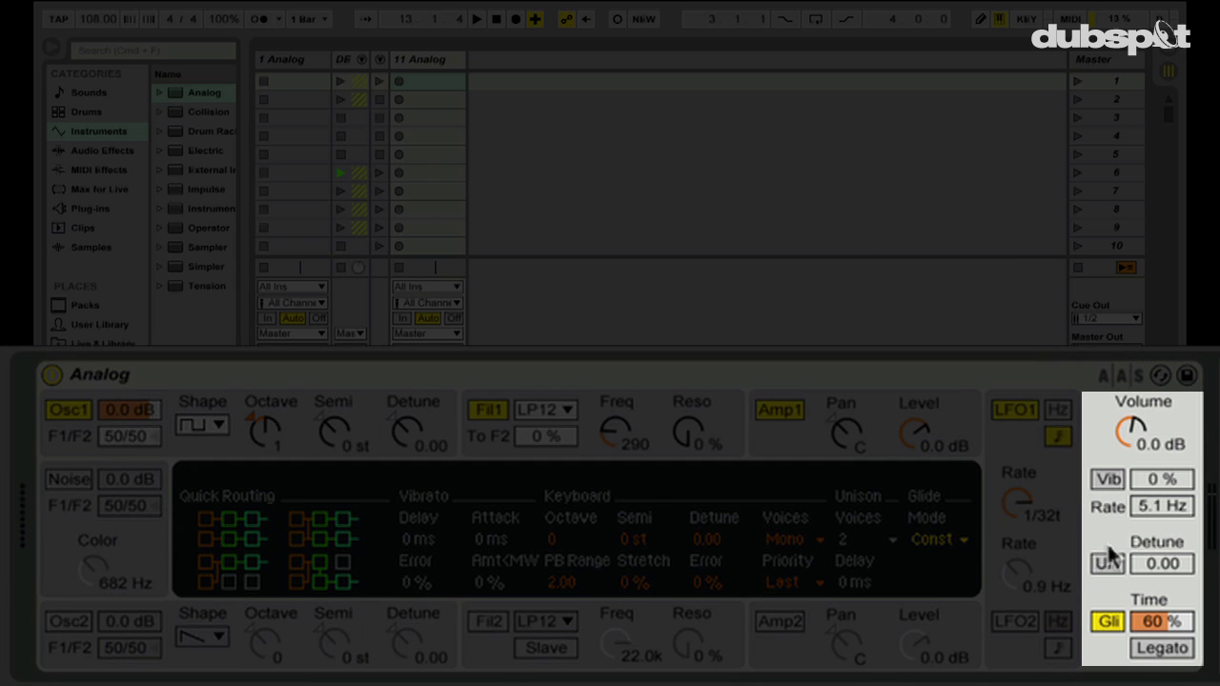
{"action": "left_click", "coordinate": [1108, 564]}
{"action": "mouse_move", "coordinate": [1175, 567]}
{"action": "left_mouse_down"}
{"action": "mouse_move", "coordinate": [1175, 542]}
{"action": "mouse_move", "coordinate": [1175, 570]}
{"action": "left_mouse_up"}
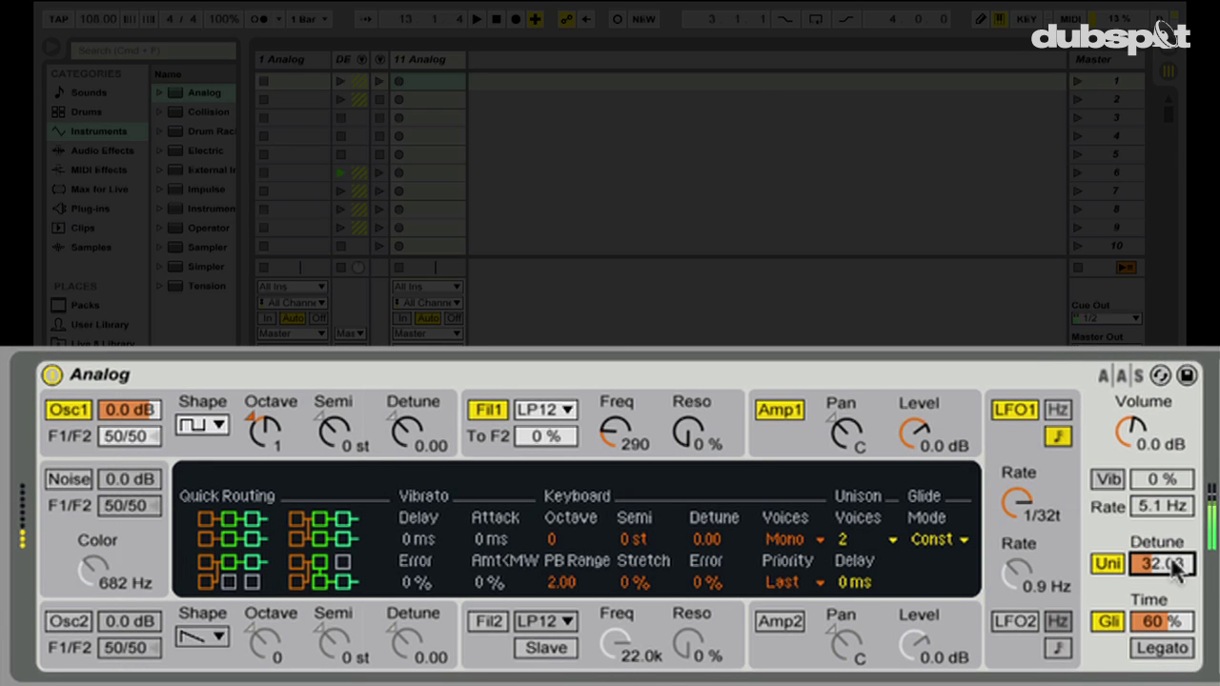
{"action": "left_click", "coordinate": [1106, 556]}
{"action": "left_click", "coordinate": [1106, 557]}
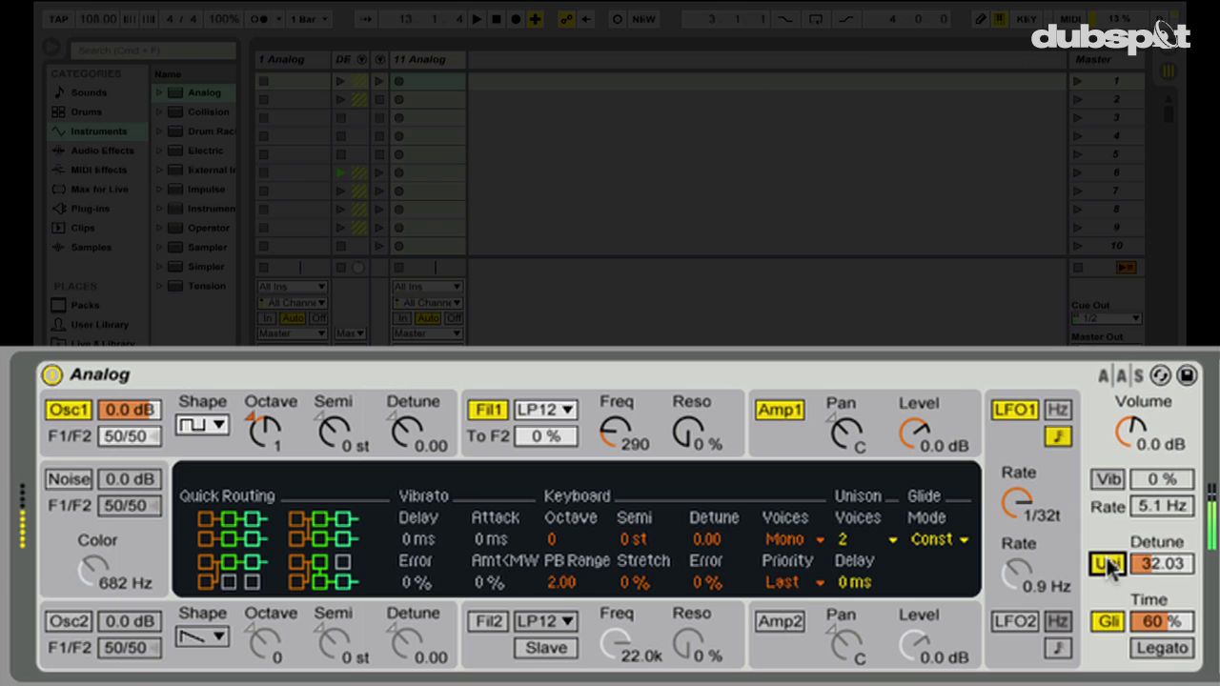
Compare the sound with LFO1 off and on and with Unison off and on, leaving both enabled
{"action": "left_click", "coordinate": [998, 410]}
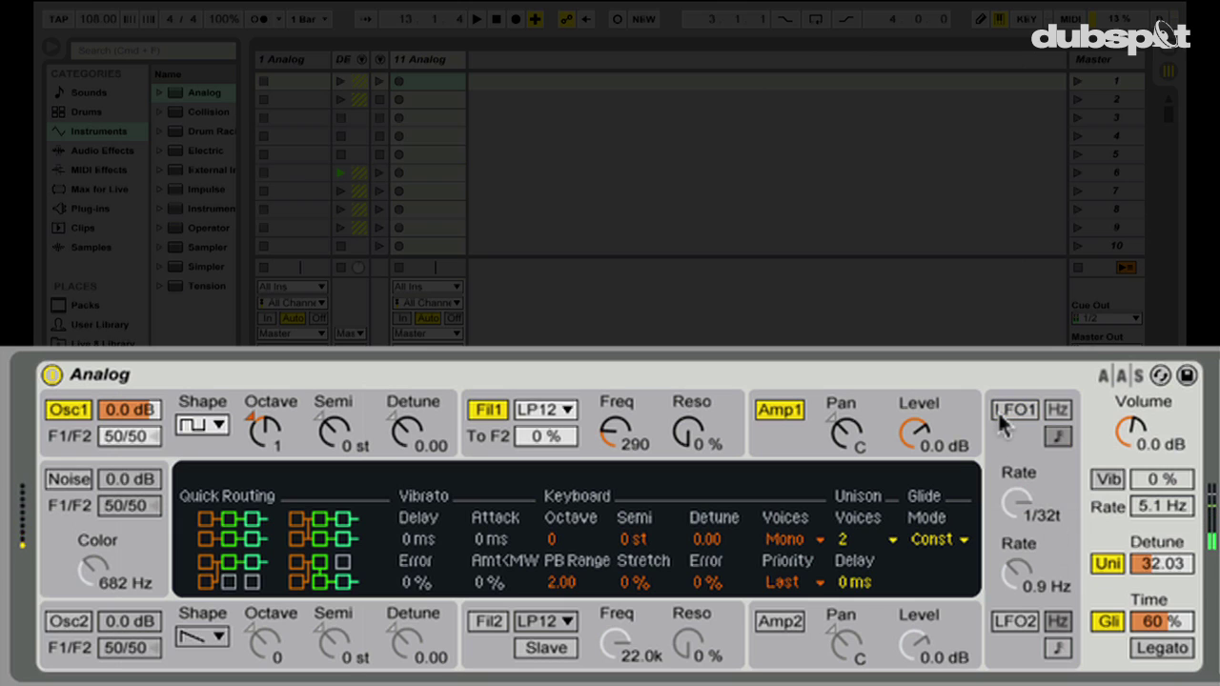
{"action": "left_click", "coordinate": [1013, 410]}
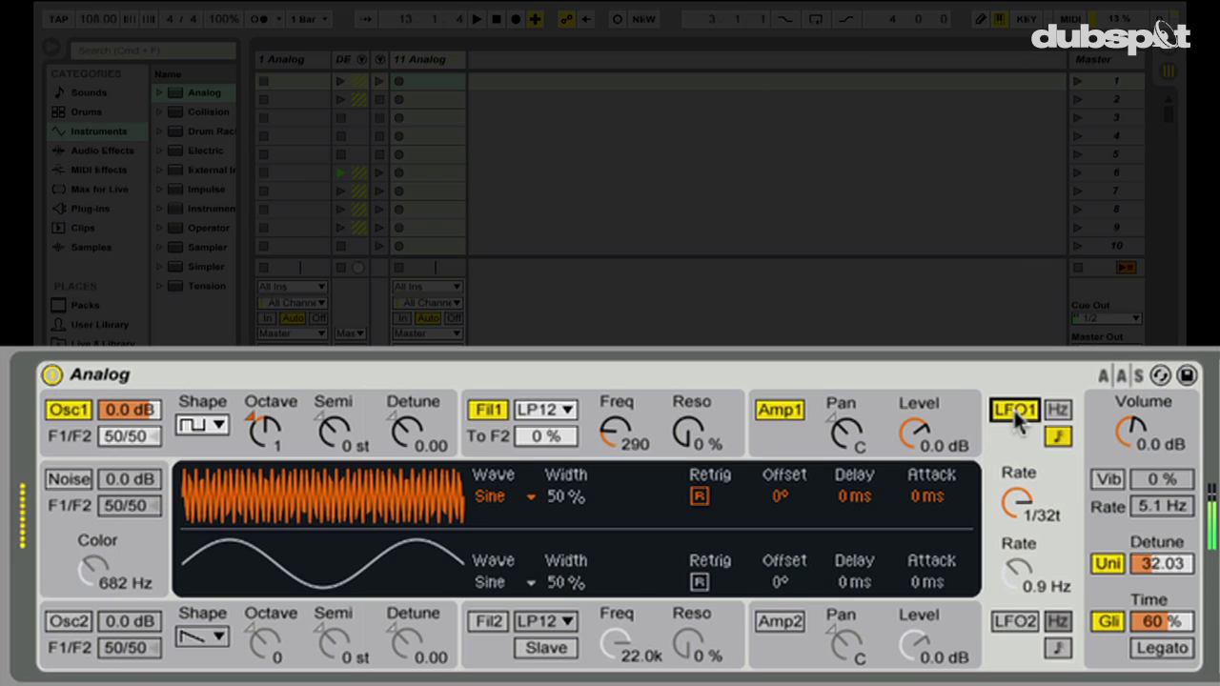
{"action": "left_click", "coordinate": [1138, 512]}
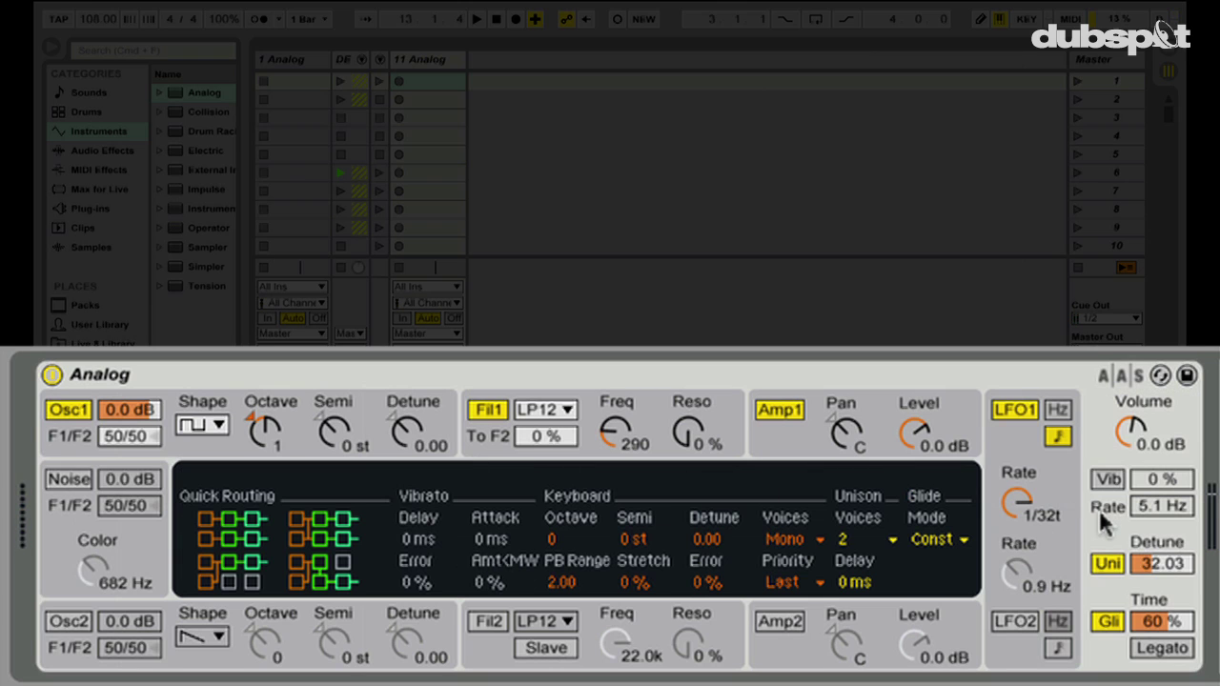
{"action": "left_click", "coordinate": [1108, 564]}
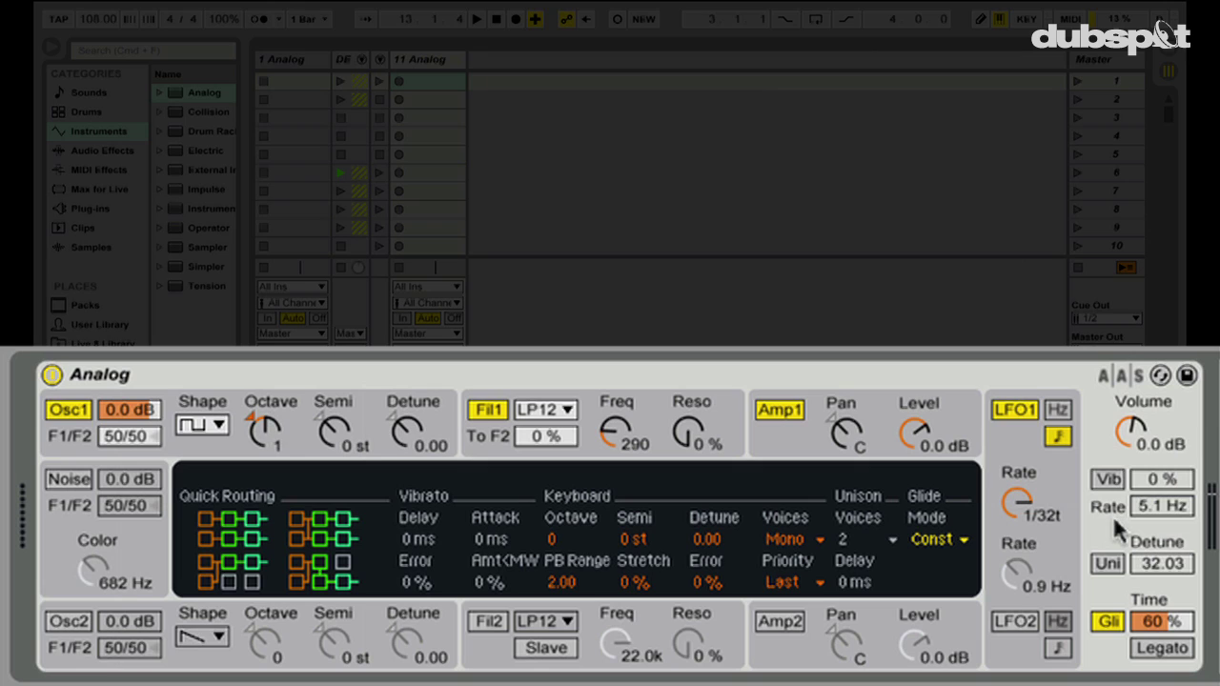
{"action": "left_click", "coordinate": [1110, 562]}
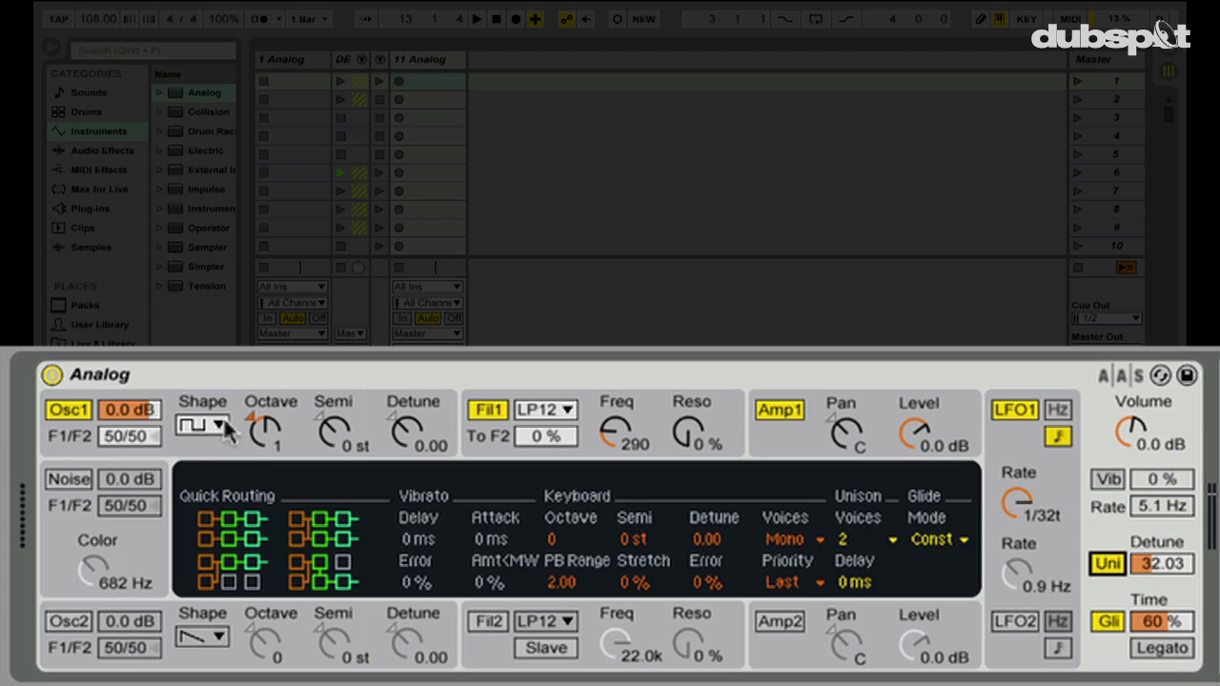
Try a Unison detune of 49.22 with two voices
{"action": "left_click", "coordinate": [857, 536]}
{"action": "left_click", "coordinate": [857, 537]}
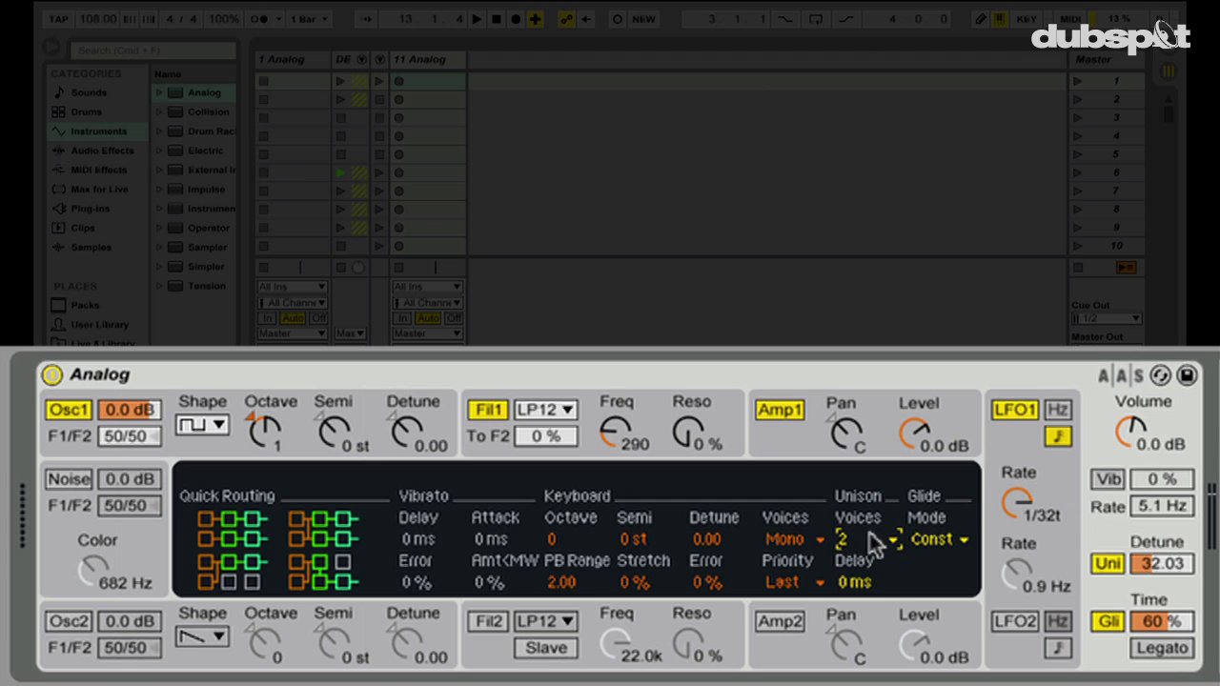
{"action": "left_click", "coordinate": [867, 540]}
{"action": "left_click", "coordinate": [855, 540]}
{"action": "left_click", "coordinate": [1187, 569]}
{"action": "mouse_move", "coordinate": [1187, 569]}
{"action": "left_mouse_down"}
{"action": "mouse_move", "coordinate": [1186, 491]}
{"action": "mouse_move", "coordinate": [1187, 569]}
{"action": "mouse_move", "coordinate": [1170, 576]}
{"action": "left_mouse_up"}
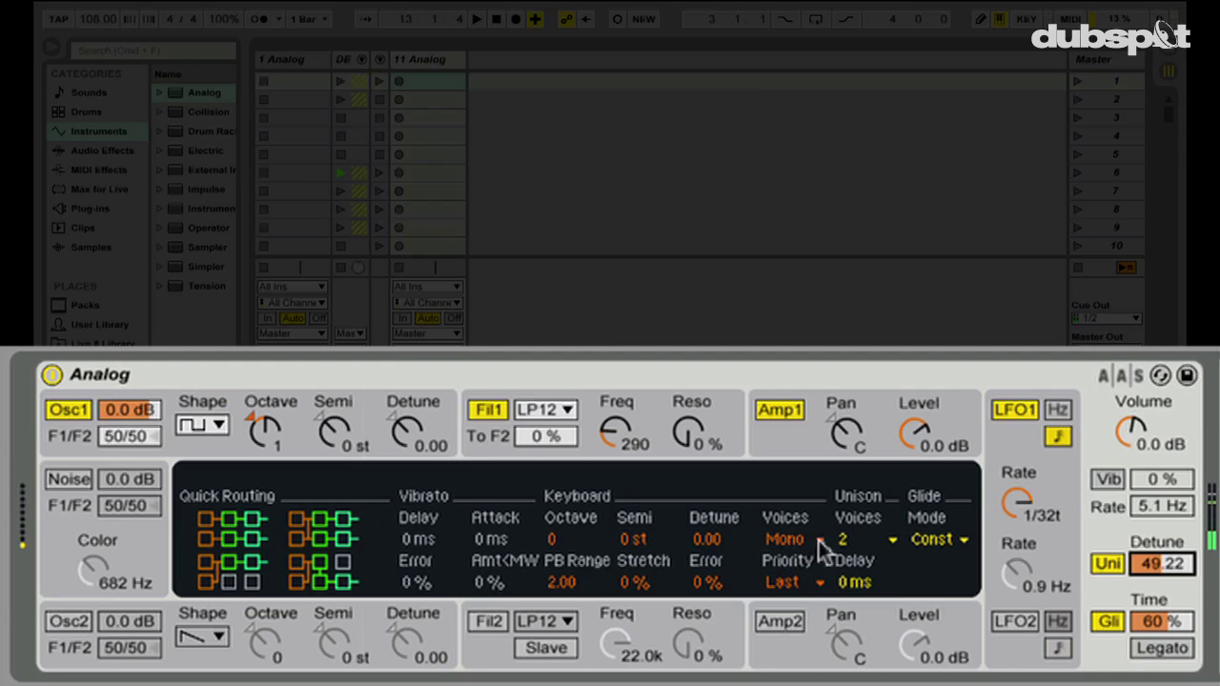
Set Unison to 4 voices and lower the synth's volume to -4.4 dB
{"action": "left_click", "coordinate": [863, 543]}
{"action": "left_click", "coordinate": [866, 587]}
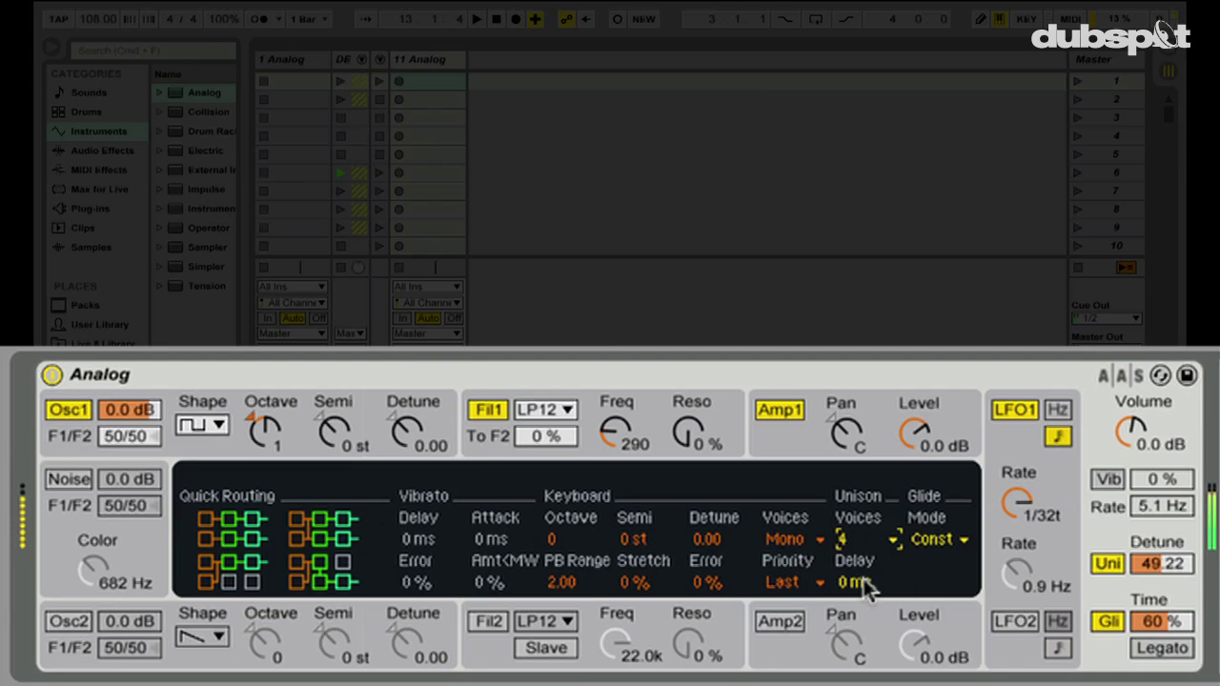
{"action": "left_click_drag", "start_coordinate": [1143, 426], "coordinate": [1142, 424]}
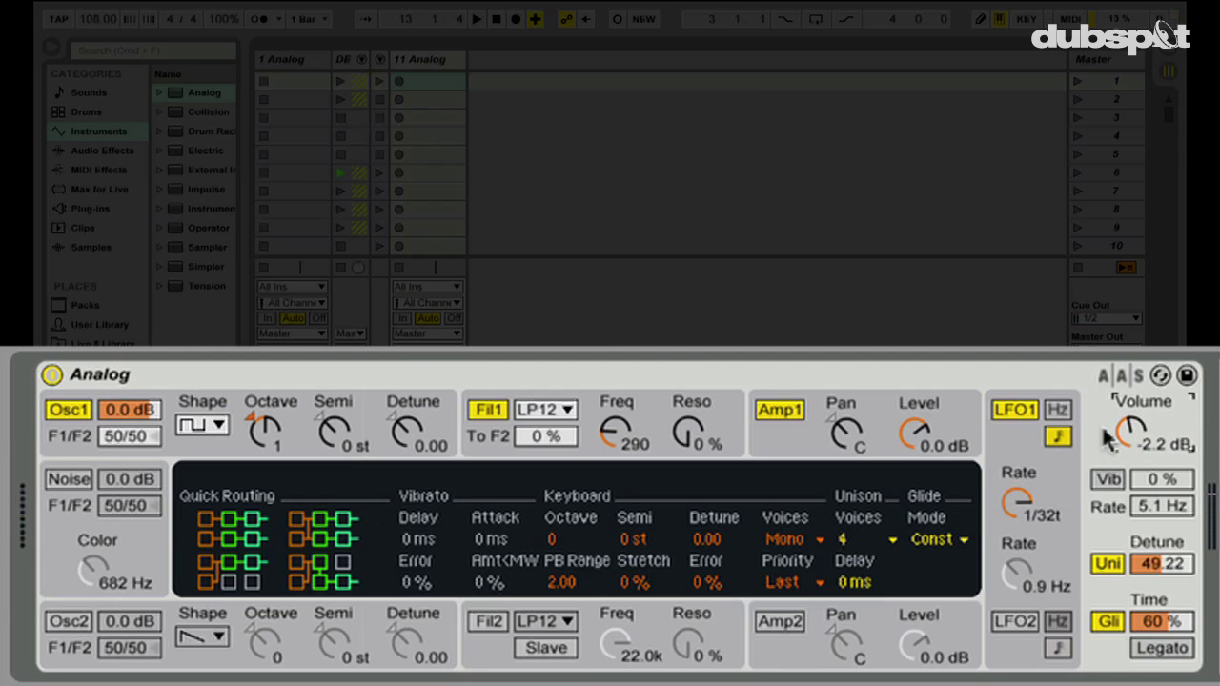
{"action": "left_click_drag", "start_coordinate": [1135, 438], "coordinate": [1140, 453]}
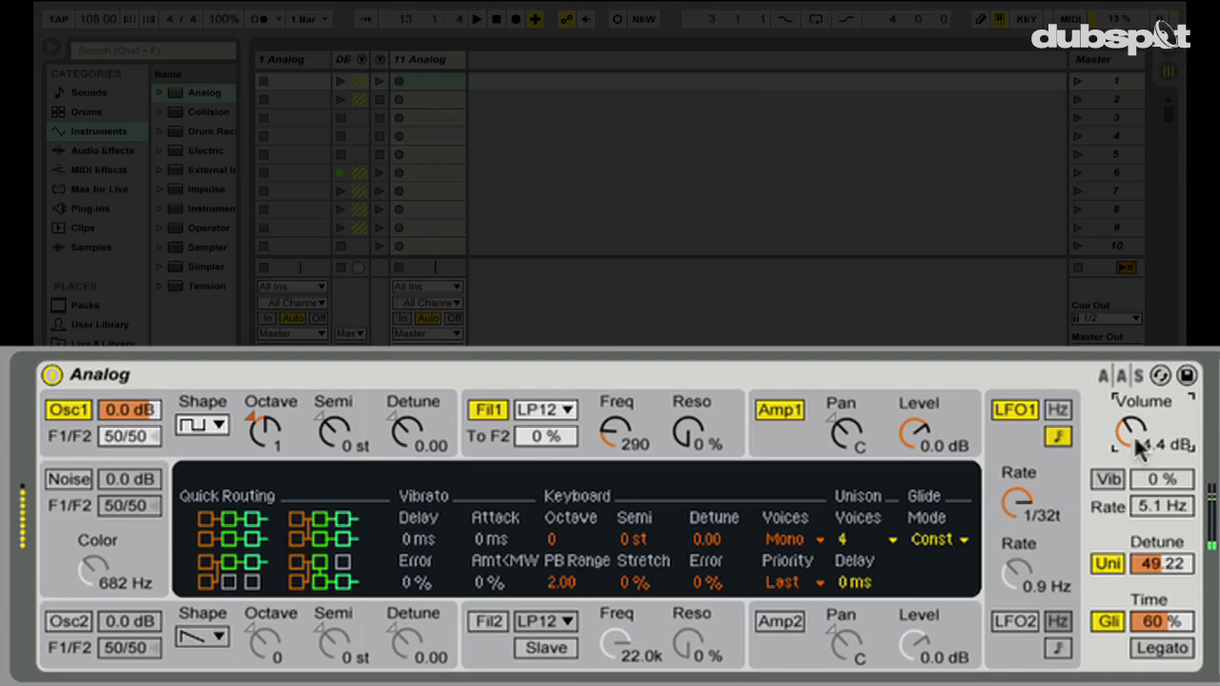
Audition Unison detune amounts of 100 and 24.22, and try exact values of 12, 24 and 36
{"action": "left_click_drag", "start_coordinate": [1180, 562], "coordinate": [1180, 544]}
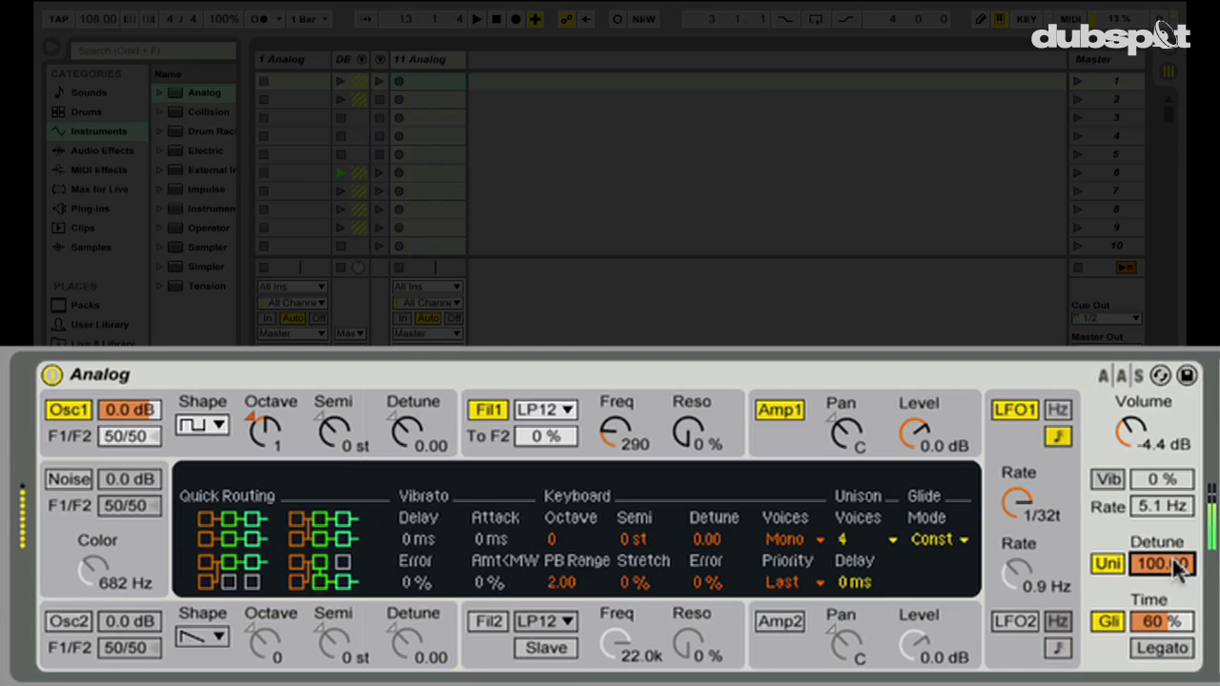
{"action": "left_click_drag", "start_coordinate": [1179, 567], "coordinate": [1179, 638]}
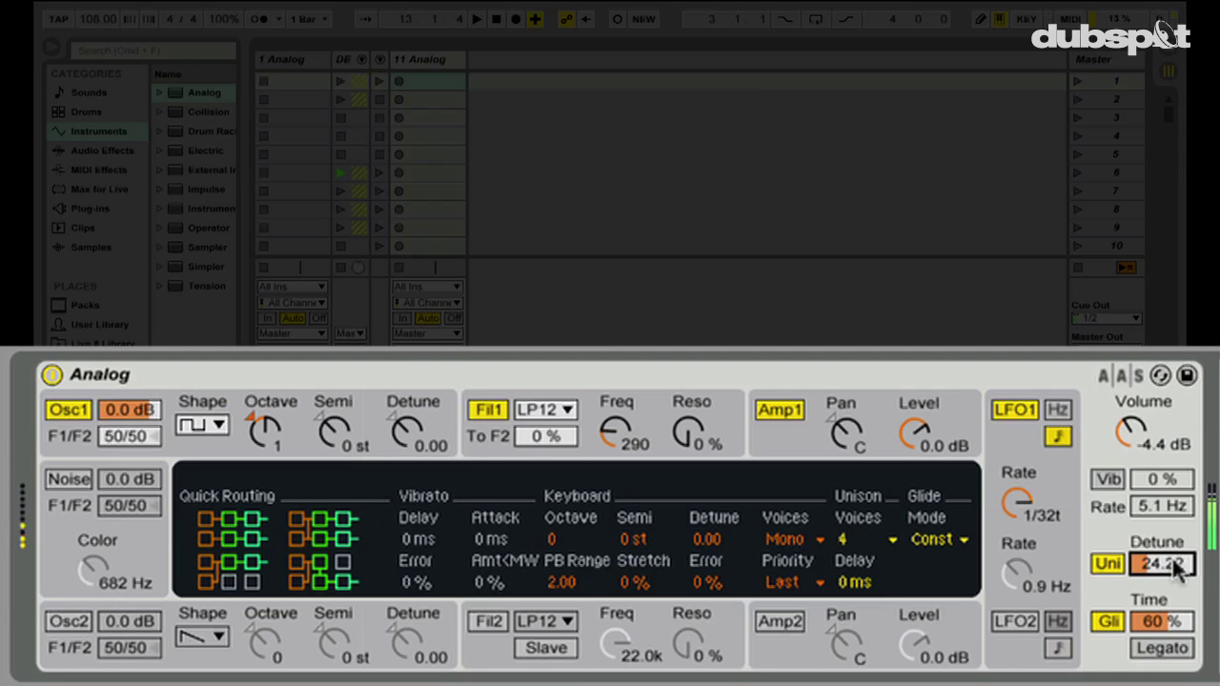
{"action": "scroll", "coordinate": [1175, 564], "scroll_direction": "up", "scroll_amount": 1}
{"action": "type", "text": "12"}
{"action": "key", "text": "Return"}
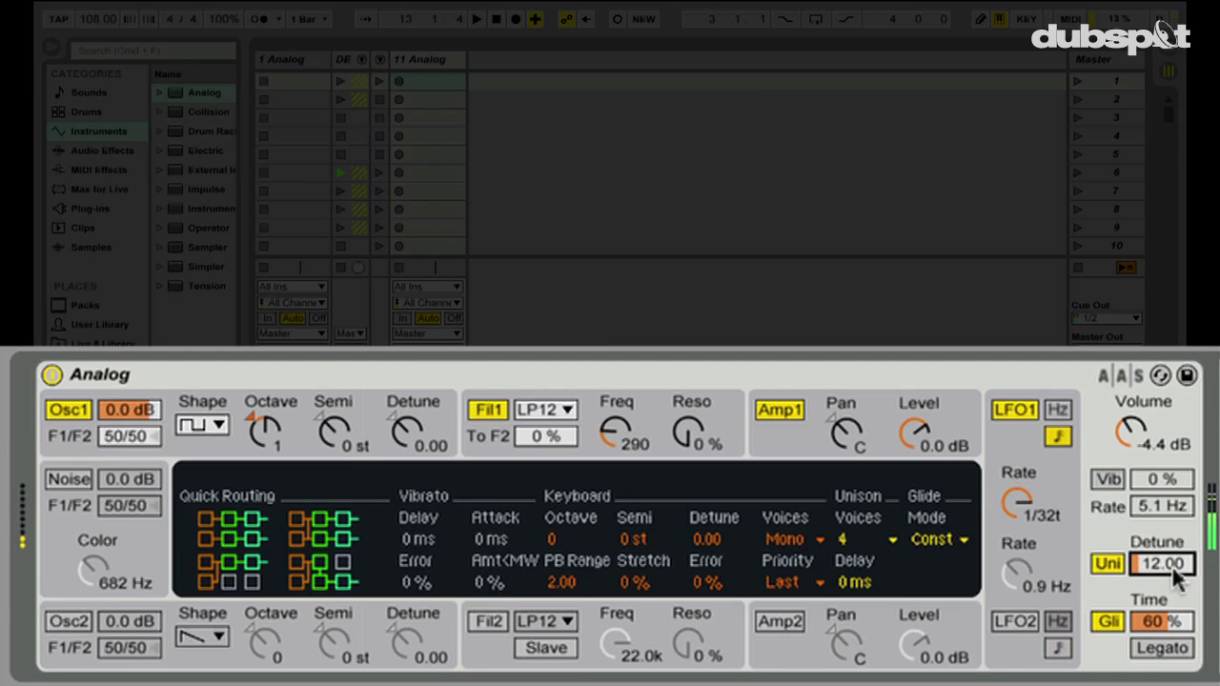
{"action": "type", "text": "24"}
{"action": "key", "text": "Return"}
{"action": "type", "text": "36"}
{"action": "key", "text": "Return"}
{"action": "mouse_move", "coordinate": [1175, 575]}
{"action": "left_mouse_down"}
{"action": "mouse_move", "coordinate": [1175, 540]}
{"action": "mouse_move", "coordinate": [1178, 577]}
{"action": "left_mouse_up"}
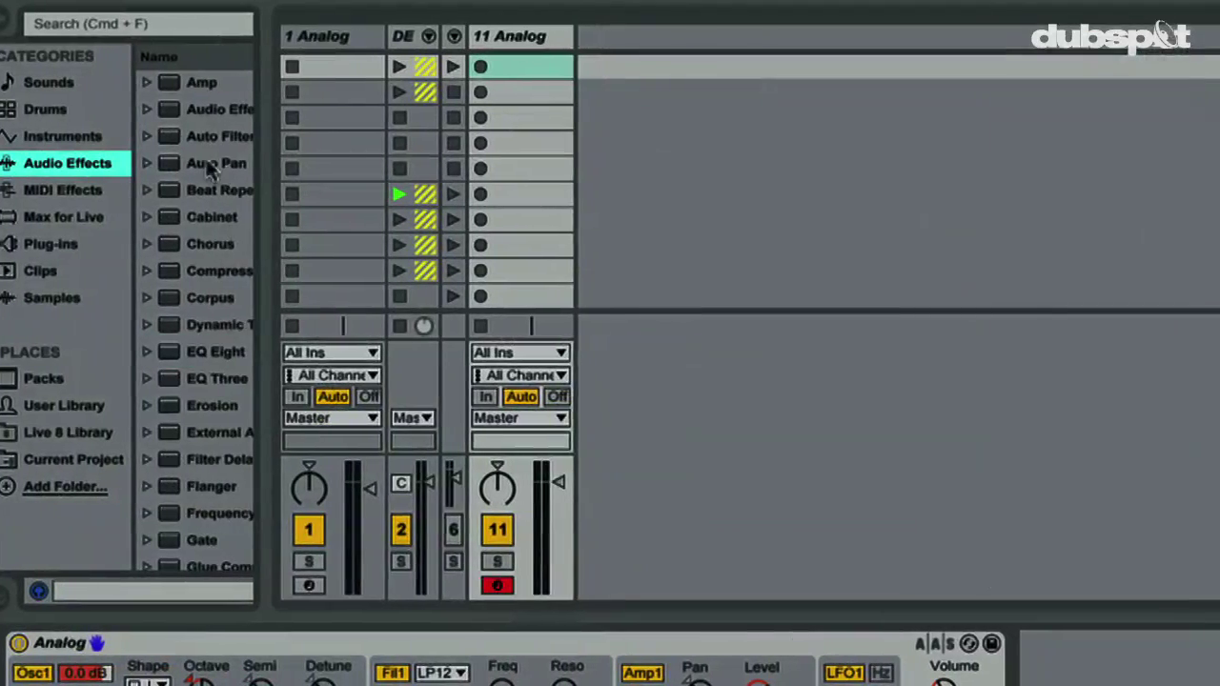
Add a Ping Pong Delay and a Saturator after the Analog synth on track 11
{"action": "scroll", "coordinate": [204, 154], "scroll_direction": "down", "scroll_amount": 5}
{"action": "left_click_drag", "start_coordinate": [259, 157], "coordinate": [386, 143]}
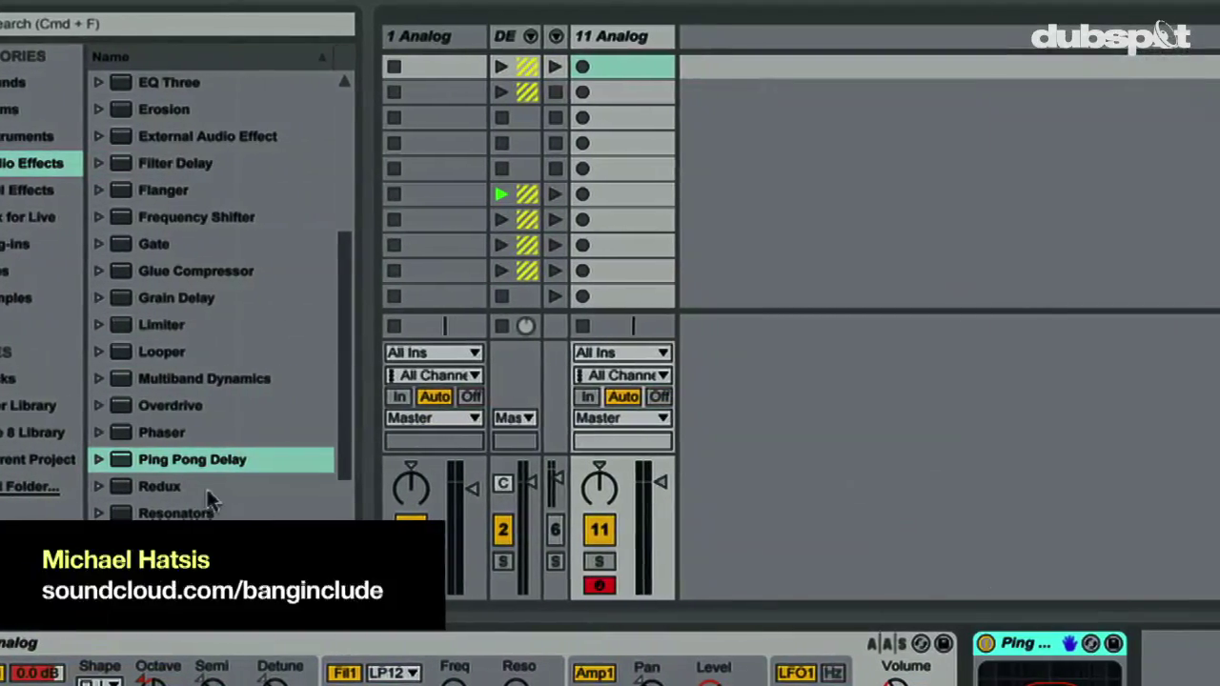
{"action": "double_click", "coordinate": [177, 566]}
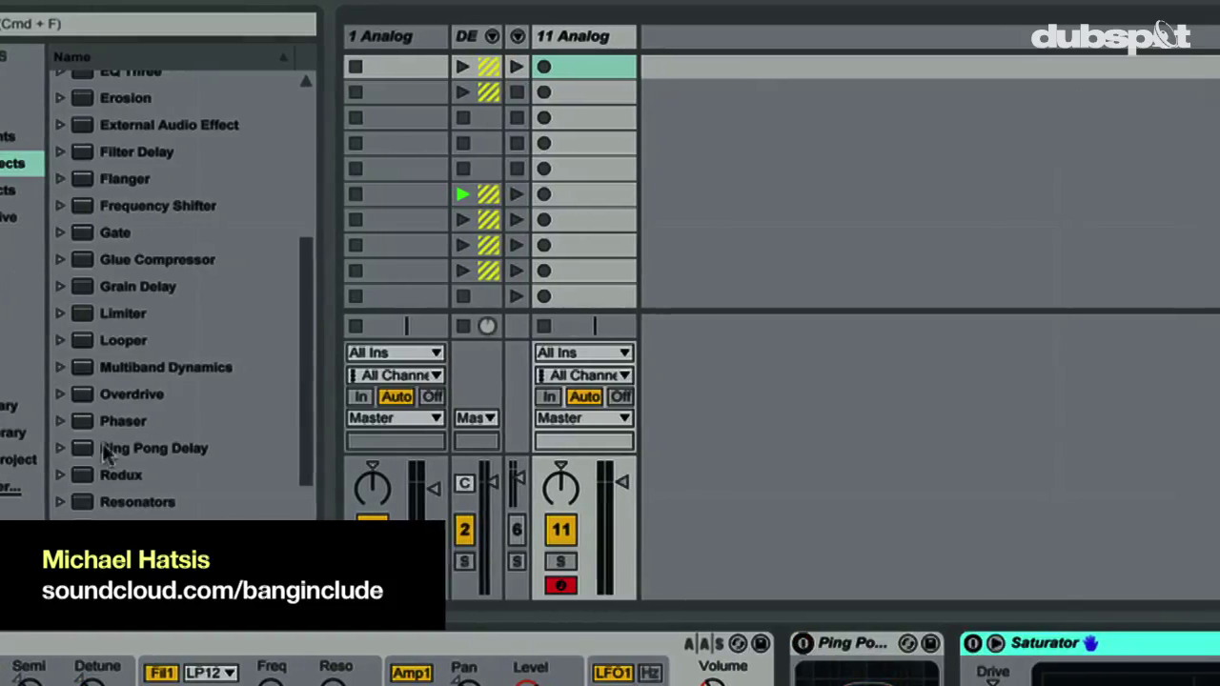
{"action": "scroll", "coordinate": [107, 455], "scroll_direction": "up", "scroll_amount": 5}
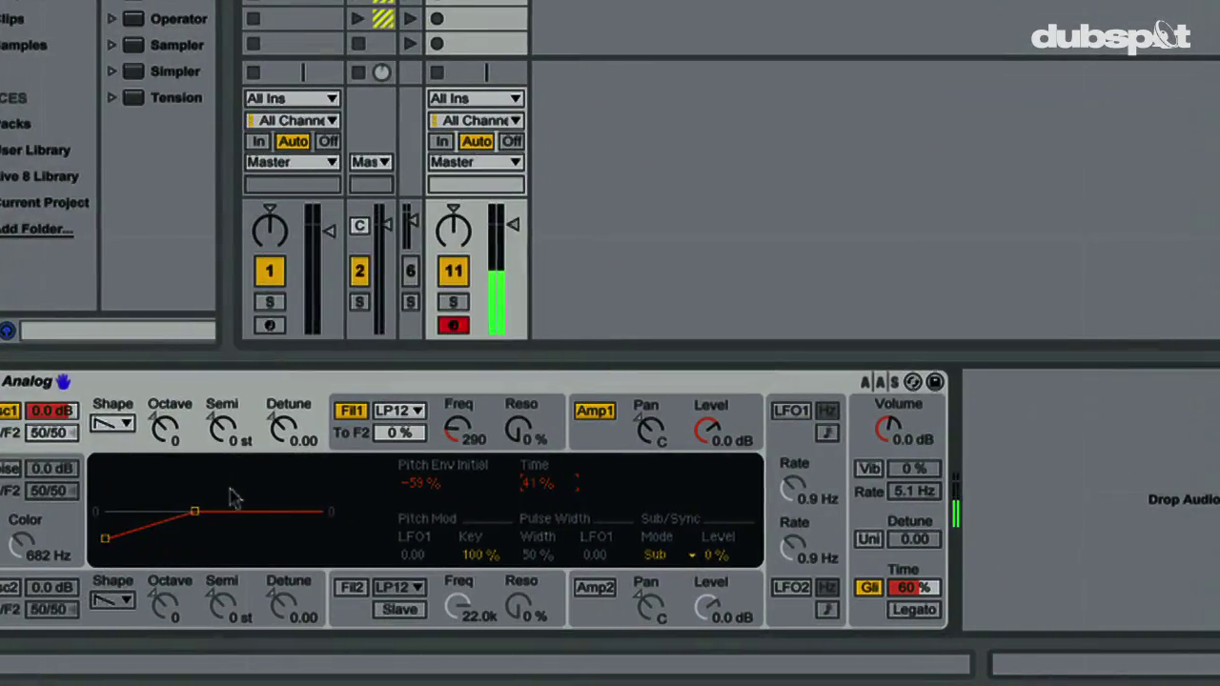
Reshape Oscillator 1's pitch envelope to an initial amount of -88 % and a time of 27 %
{"action": "left_click_drag", "start_coordinate": [232, 498], "coordinate": [69, 553]}
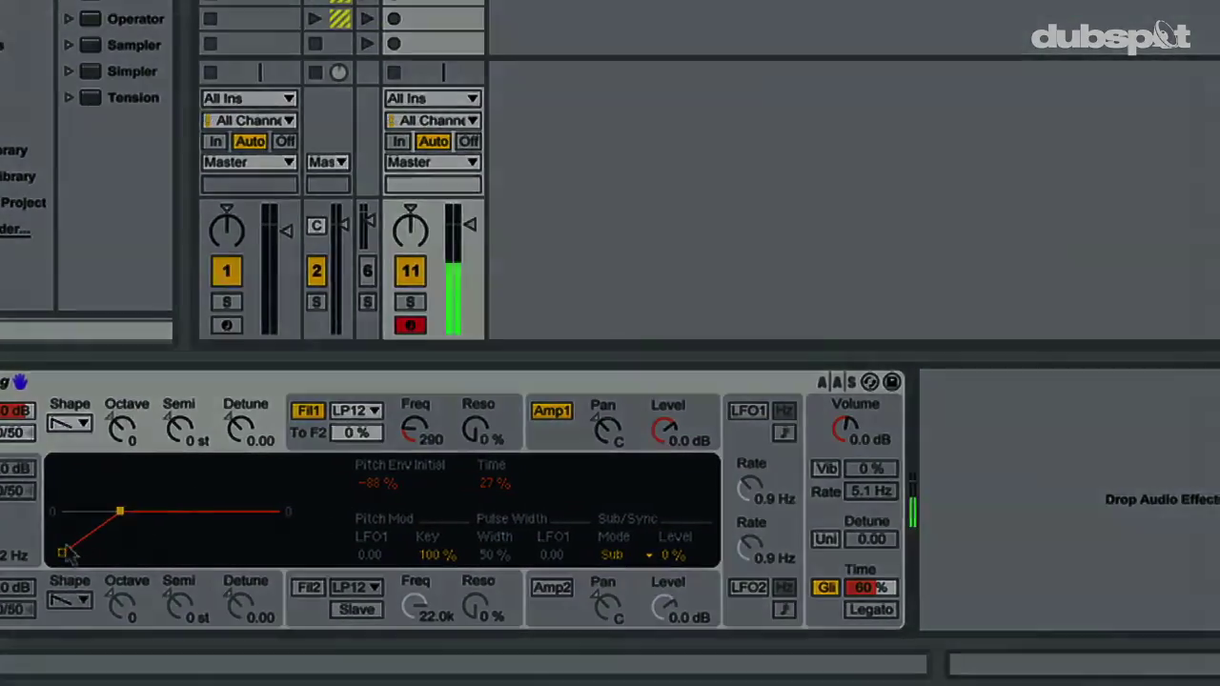